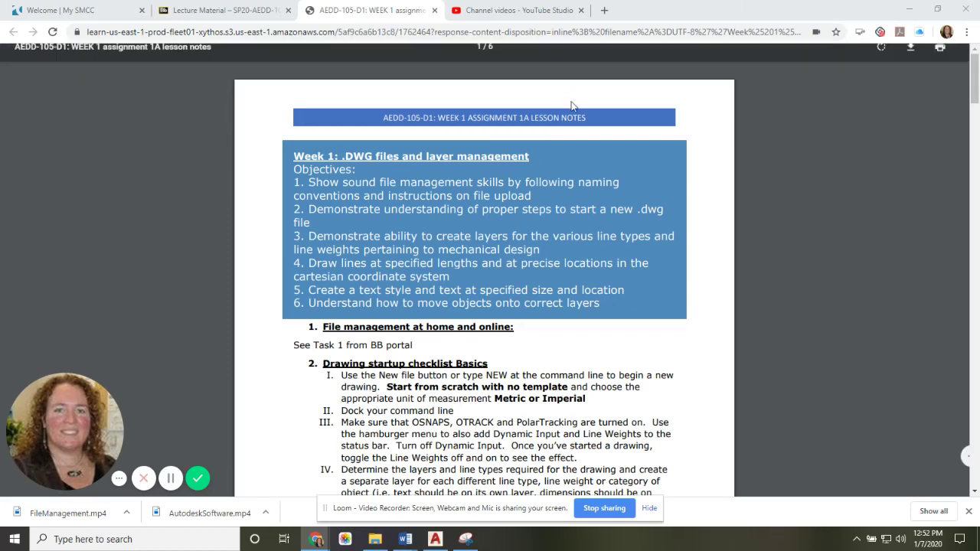
# - Leave the lesson notes PDF for the Lecture Material tab listing the Week 1 items
pyautogui.scroll(-1, 608, 189)
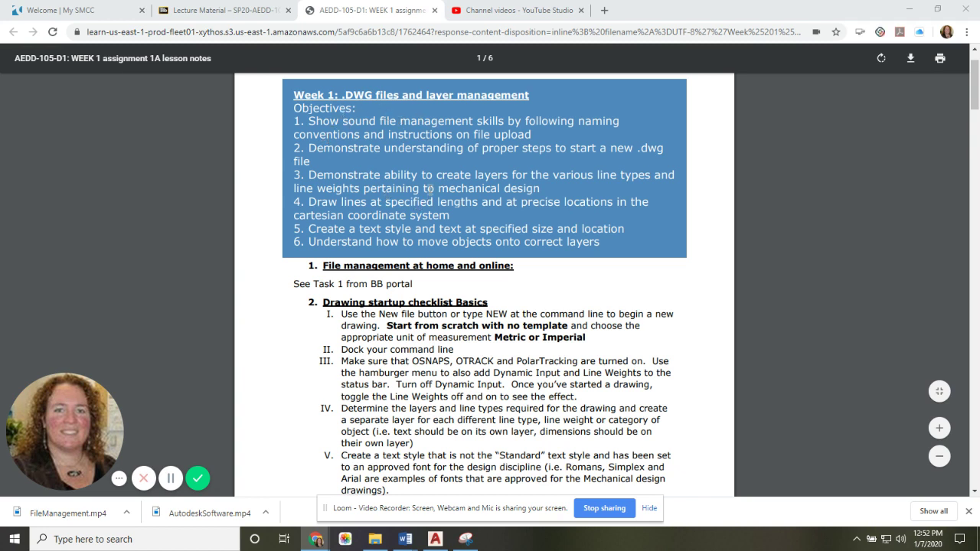
pyautogui.click(224, 10)
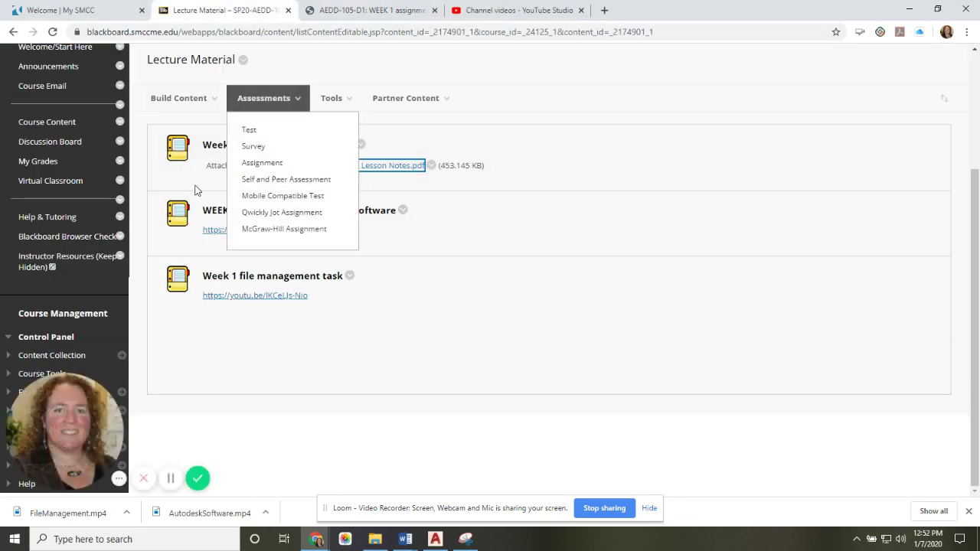
# - Open the Week 1 page from the Course Content list
pyautogui.click(47, 122)
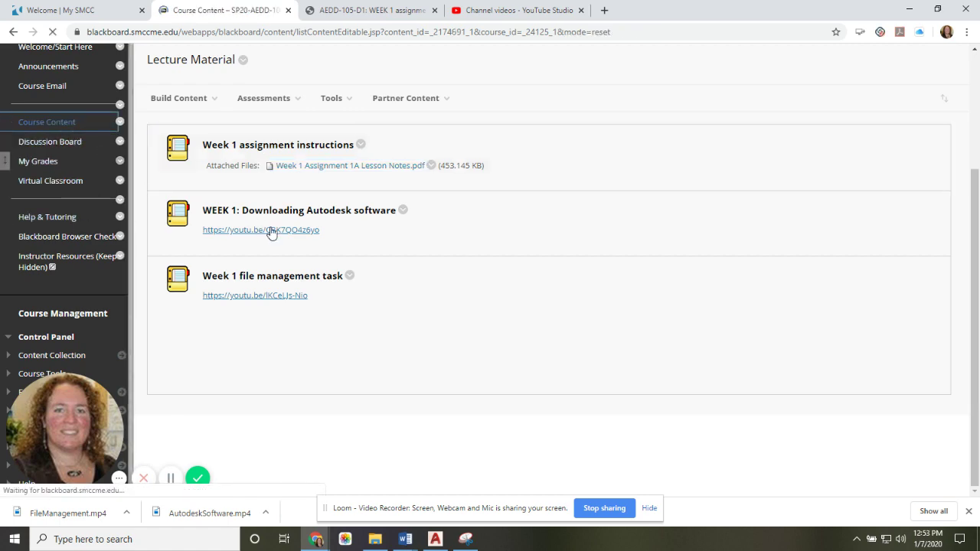
pyautogui.scroll(-6, 406, 245)
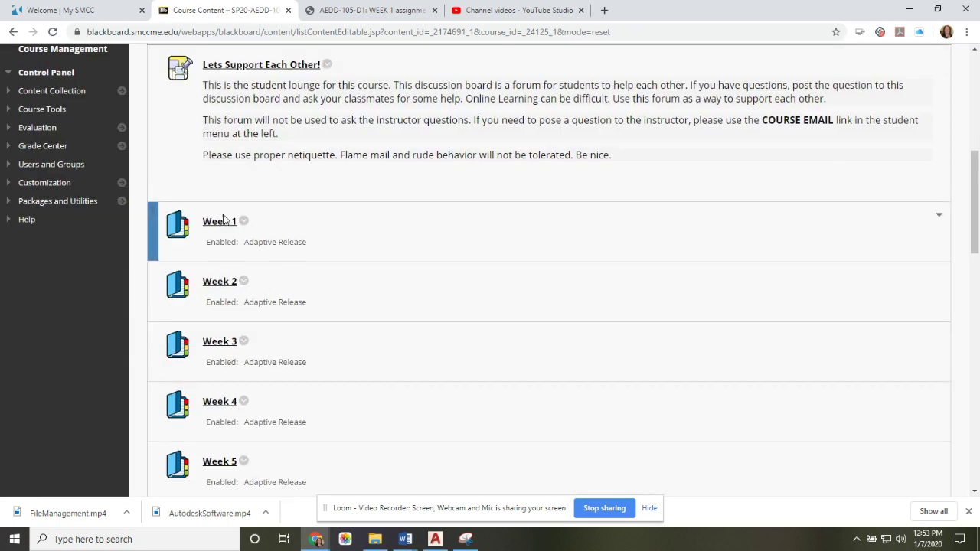
pyautogui.click(228, 225)
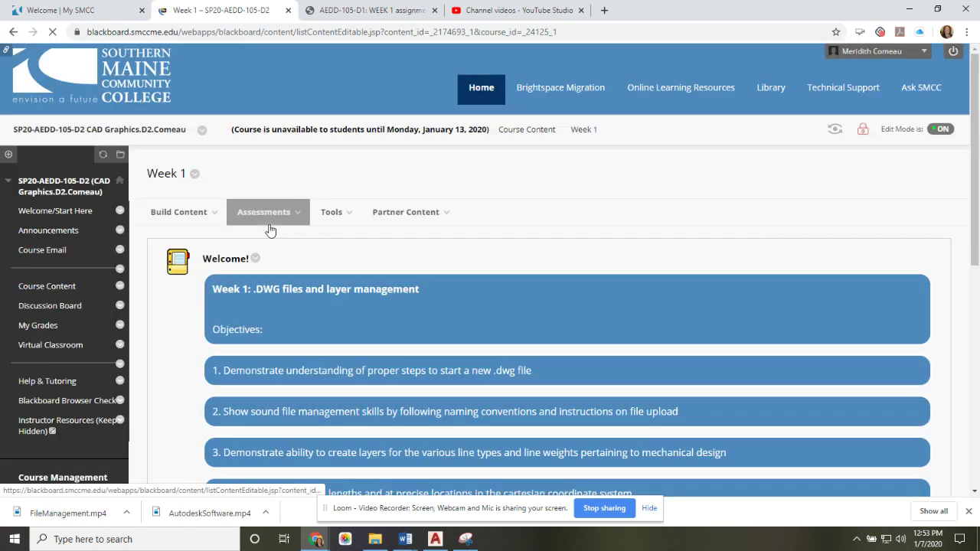
# - Read through Week 1's objectives and assignments, then bring AutoCAD 2020 forward
pyautogui.scroll(-6, 495, 254)
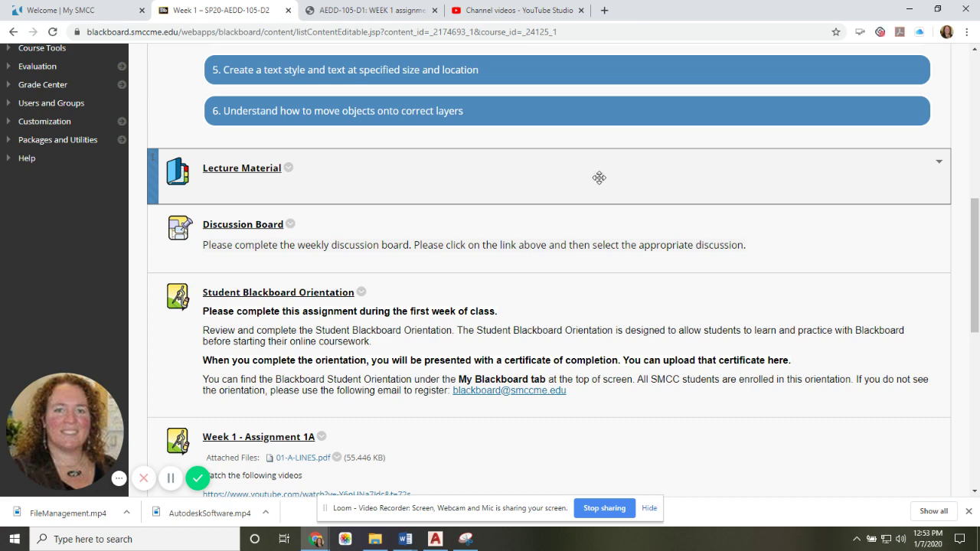
pyautogui.scroll(-3, 482, 405)
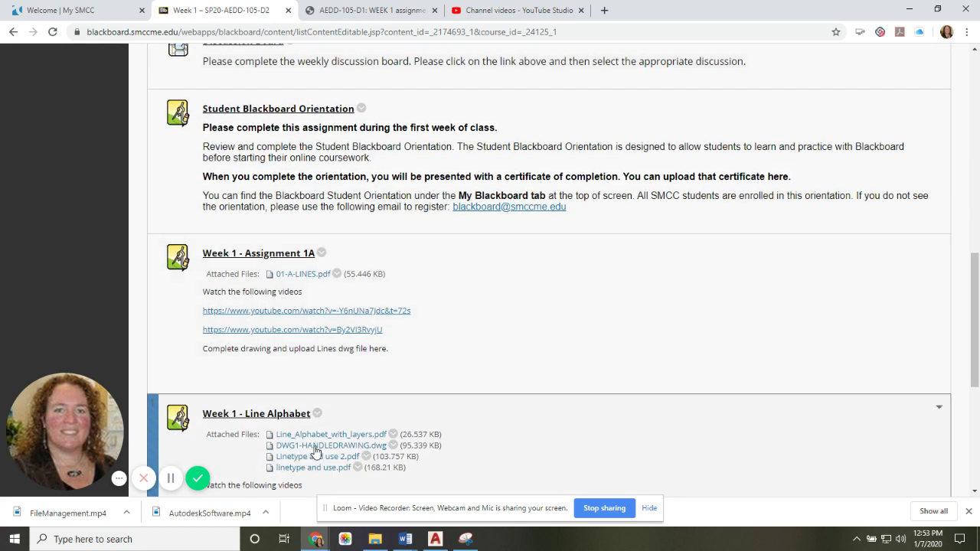
pyautogui.scroll(-5, 316, 450)
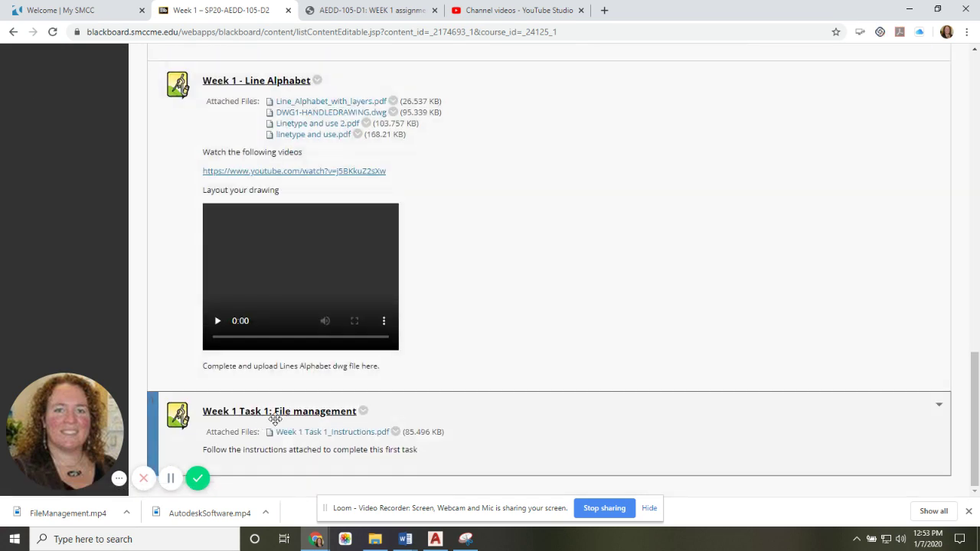
pyautogui.scroll(4, 372, 411)
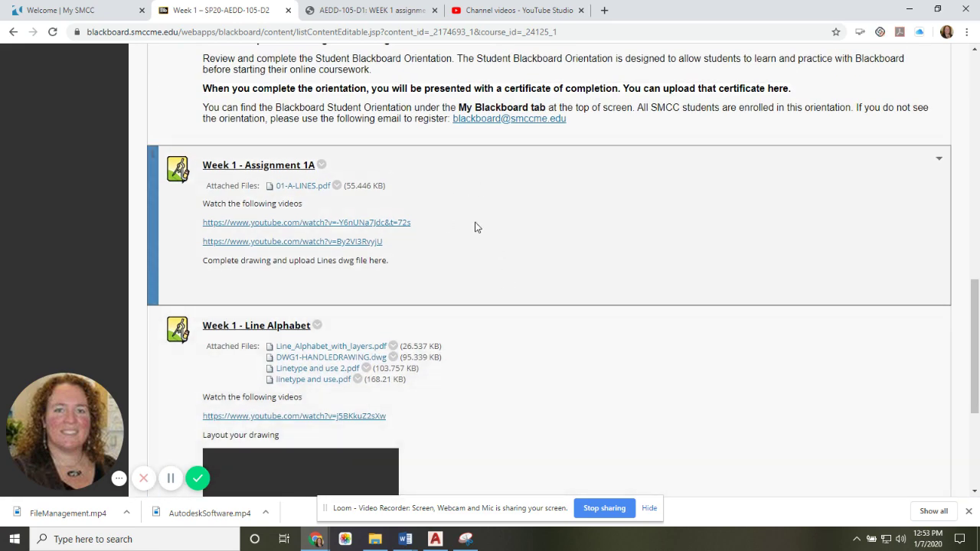
pyautogui.scroll(8, 472, 227)
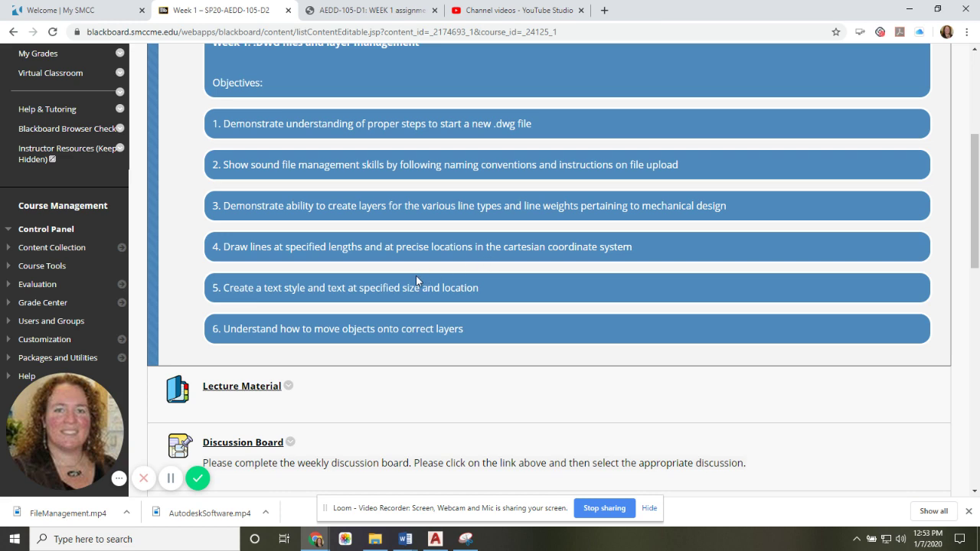
pyautogui.scroll(3, 444, 227)
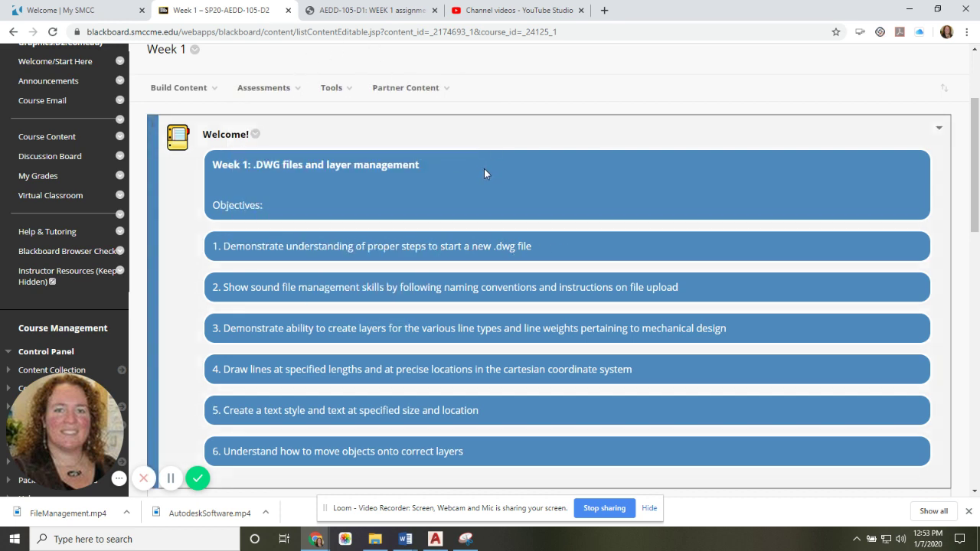
pyautogui.click(435, 539)
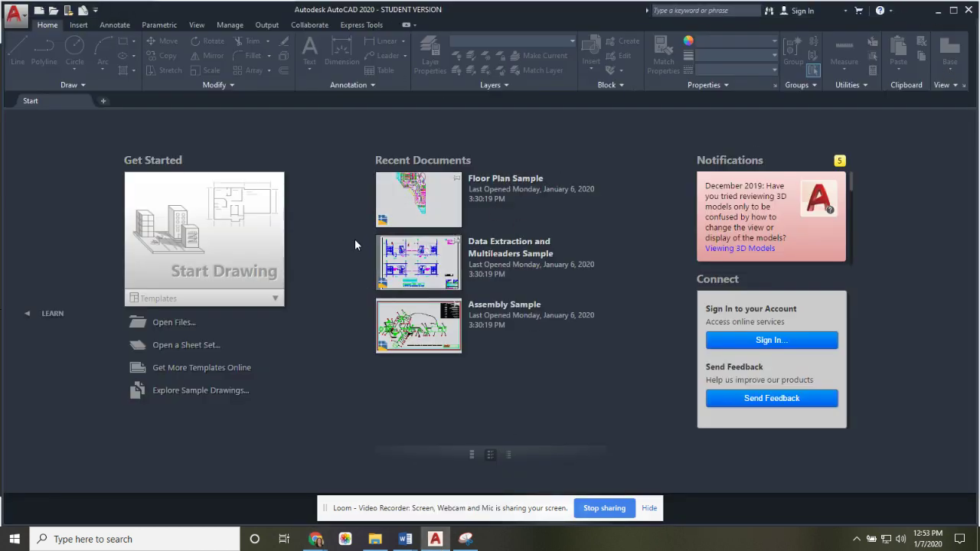
# - Clear the browser, document and file windows to the desktop and maximize AutoCAD 2020
pyautogui.click(938, 11)
pyautogui.click(905, 12)
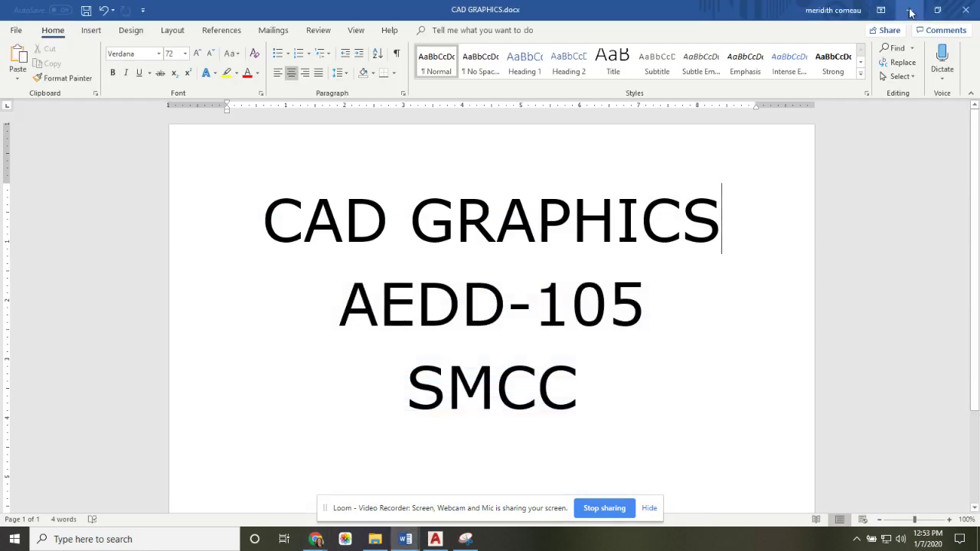
pyautogui.click(909, 10)
pyautogui.click(908, 7)
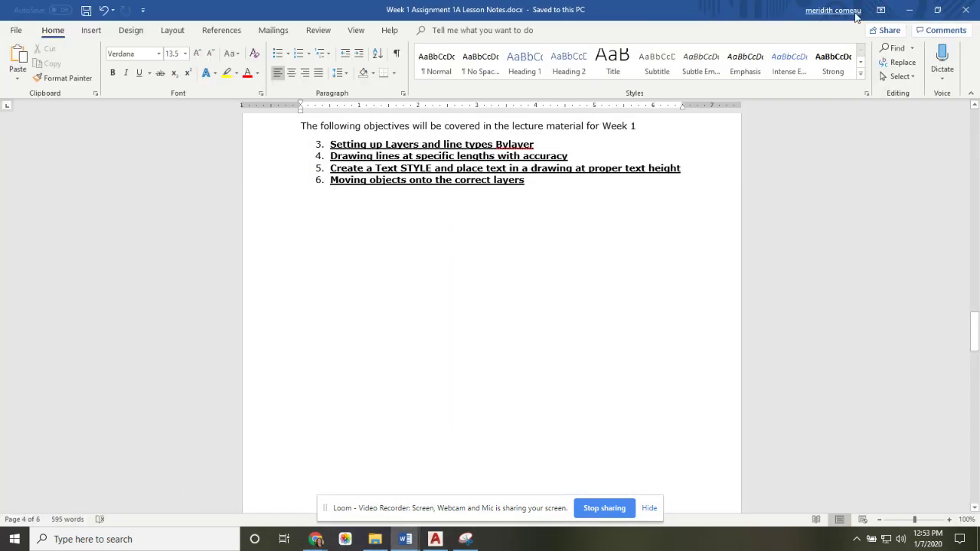
pyautogui.click(909, 10)
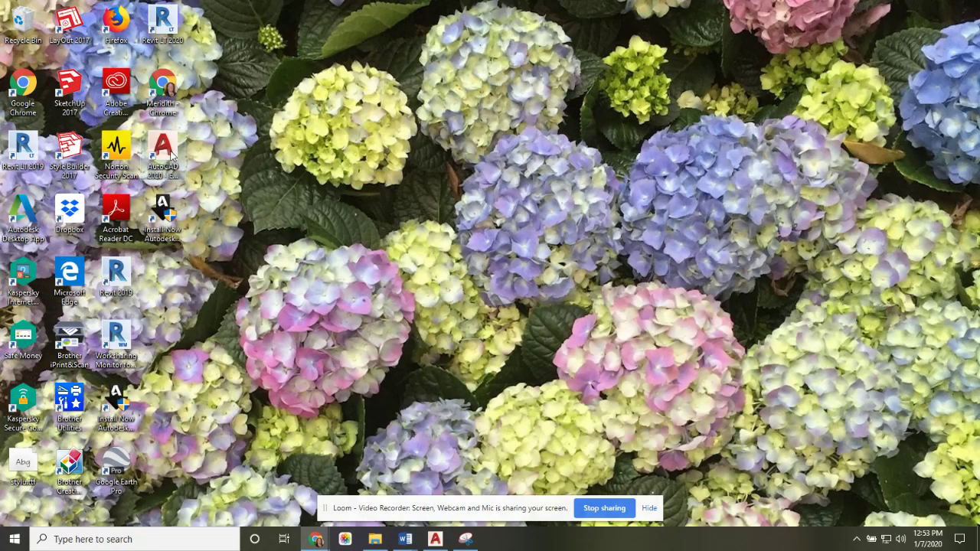
pyautogui.moveTo(172, 153); pyautogui.dragTo(354, 107)
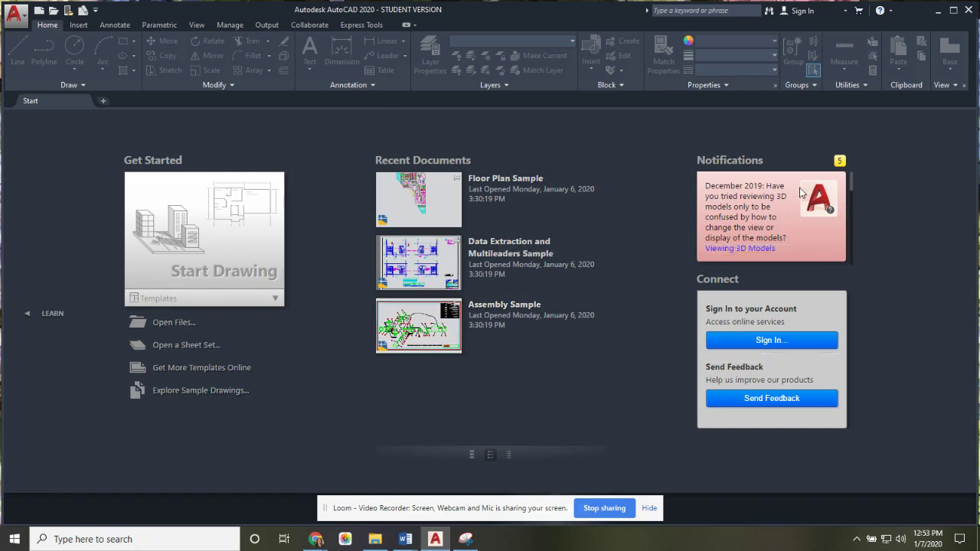
pyautogui.click(953, 10)
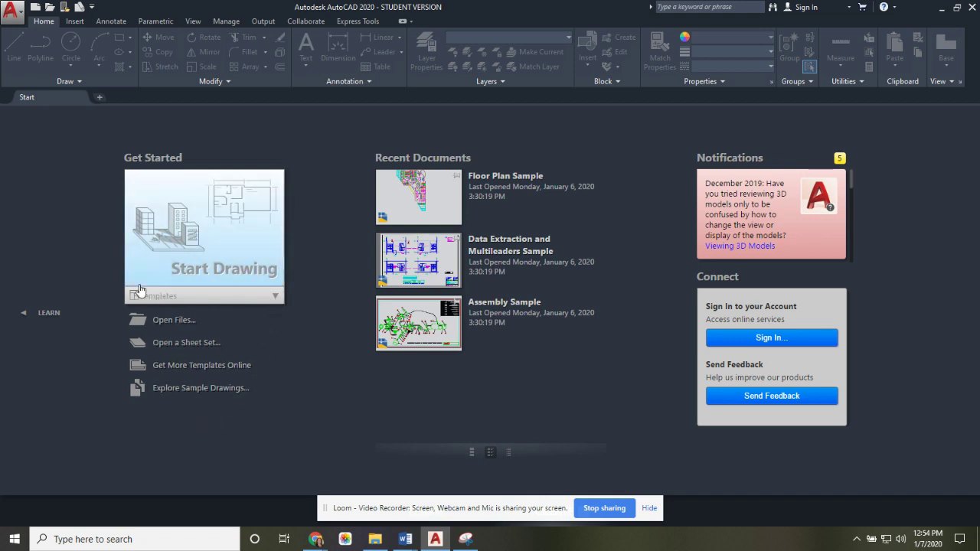
# - Expand the Templates list down to the No Template - Imperial and Metric entries
pyautogui.click(275, 297)
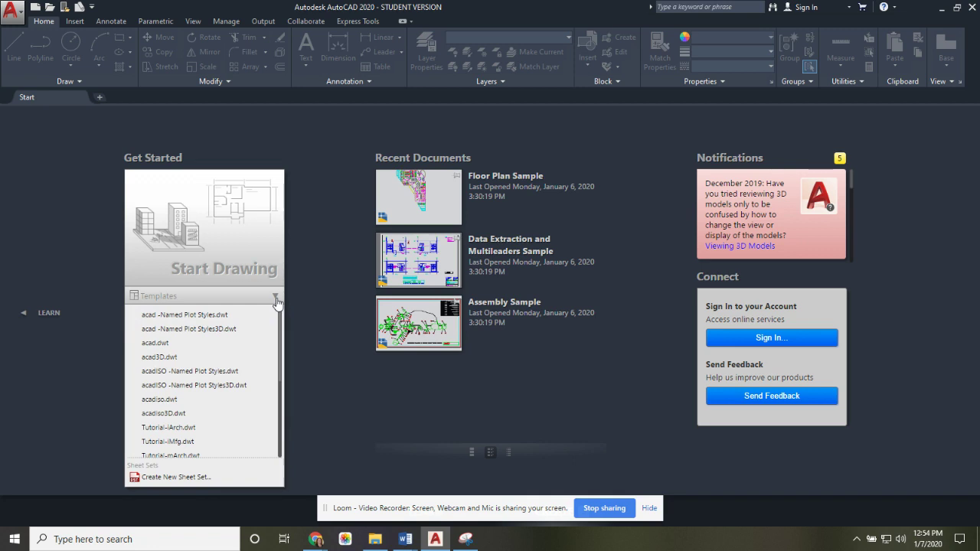
pyautogui.scroll(-3, 280, 337)
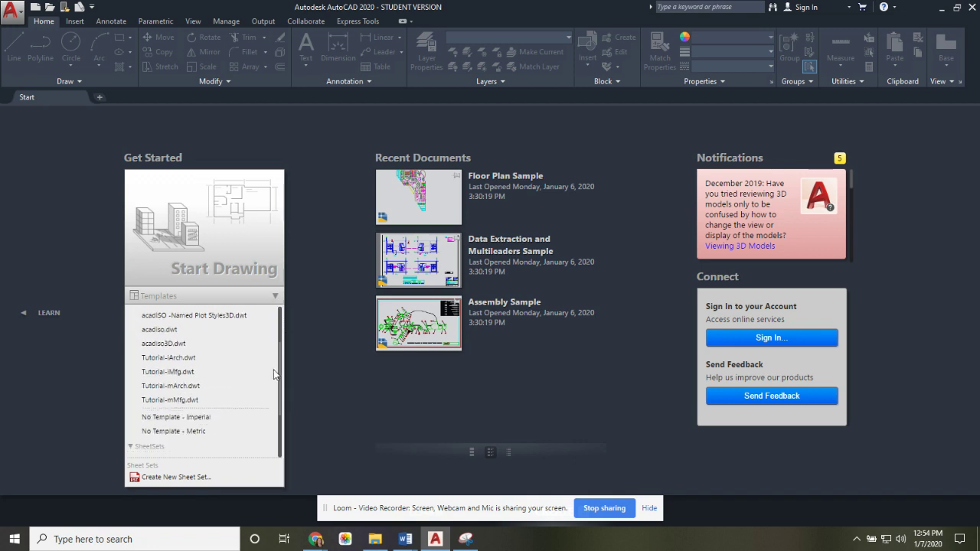
pyautogui.moveTo(282, 401)
pyautogui.mouseDown()
pyautogui.moveTo(276, 348)
pyautogui.moveTo(278, 414)
pyautogui.mouseUp()
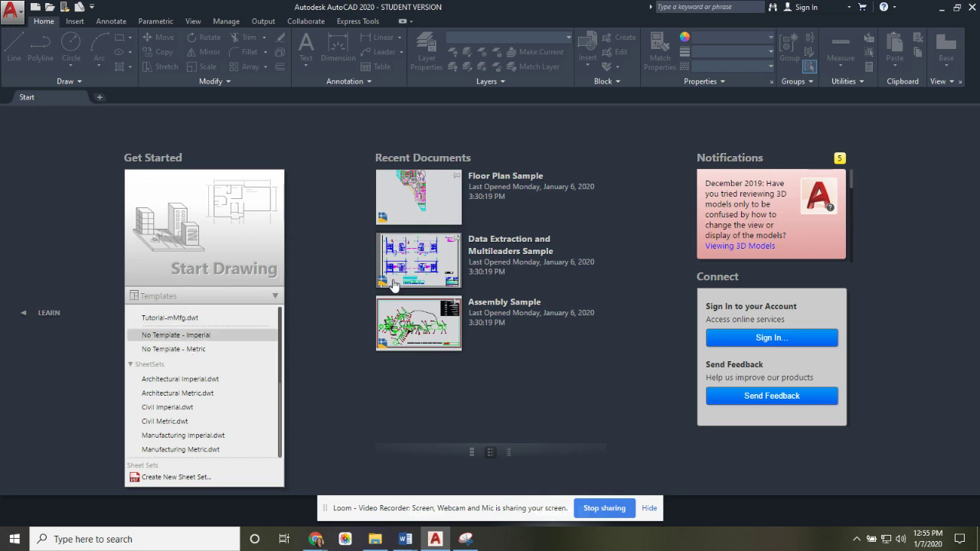
# - Create a blank Drawing1 using No Template - Metric
pyautogui.click(228, 346)
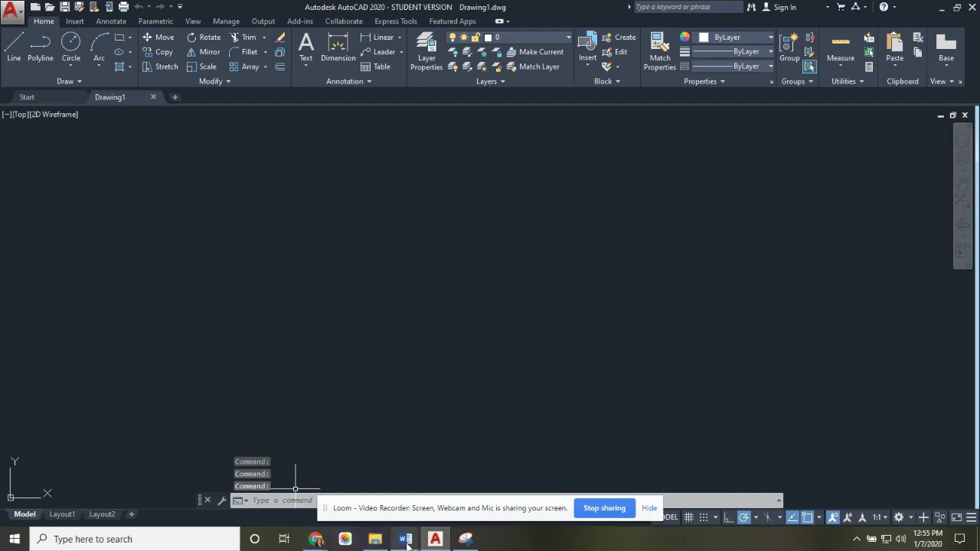
pyautogui.moveTo(315, 539)
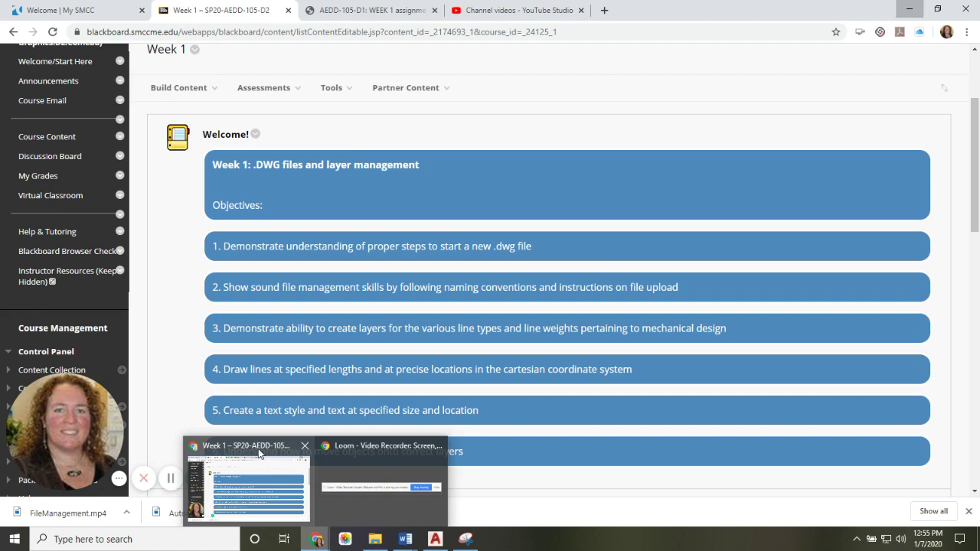
# - Bring up the Week 1 course page and scroll through its content
pyautogui.click(259, 453)
pyautogui.scroll(-5, 359, 384)
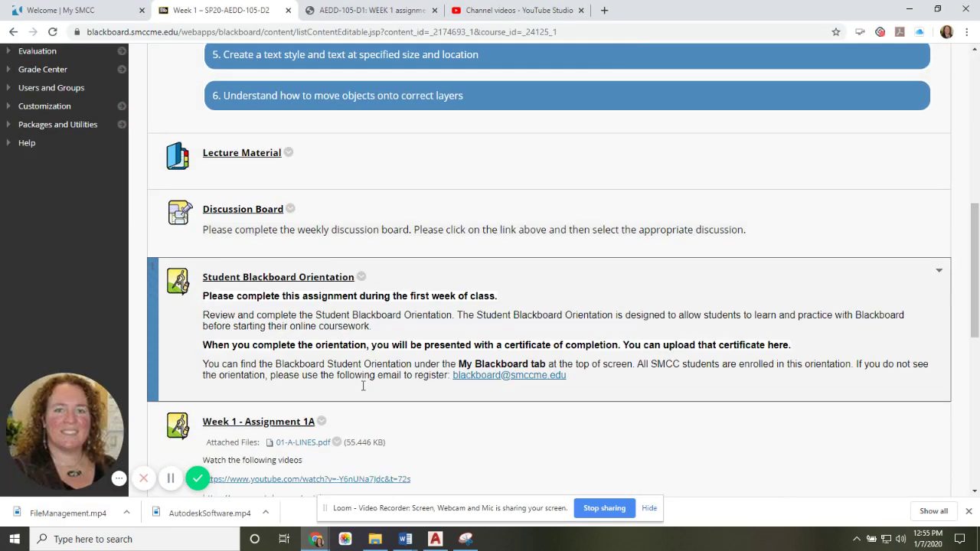
pyautogui.scroll(-3, 360, 385)
pyautogui.scroll(5, 345, 375)
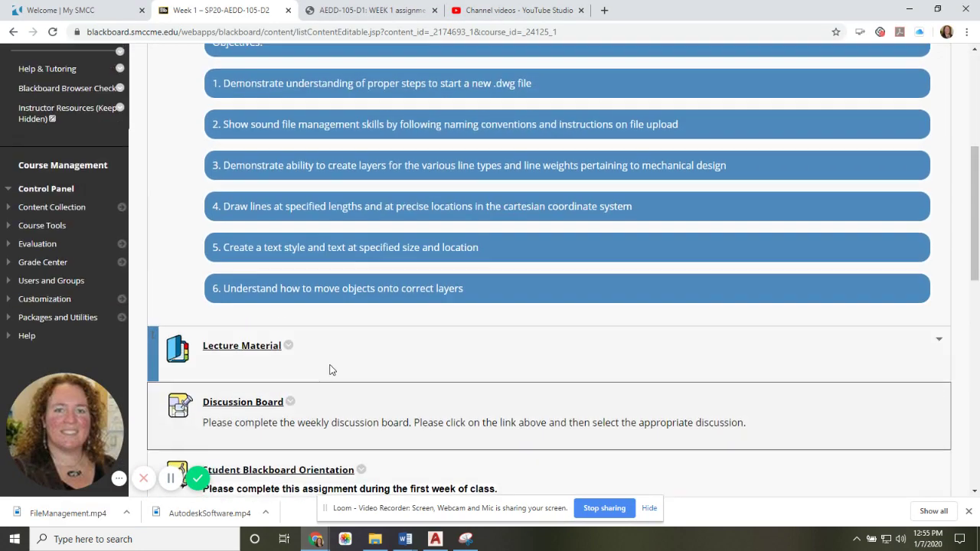
pyautogui.scroll(3, 289, 338)
pyautogui.scroll(-5, 295, 348)
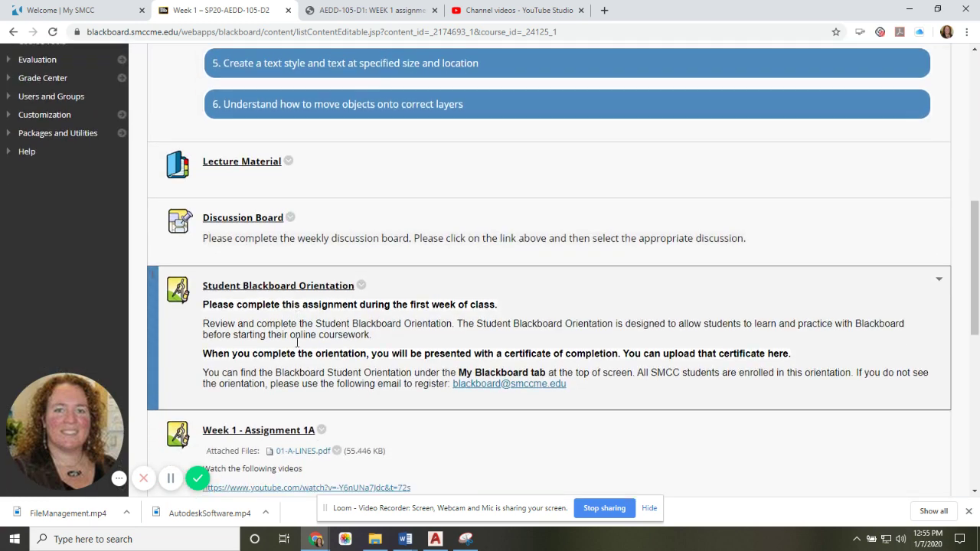
# - Read the drawing startup checklist in the Week 1 lesson notes PDF, then return to Drawing1
pyautogui.click(262, 146)
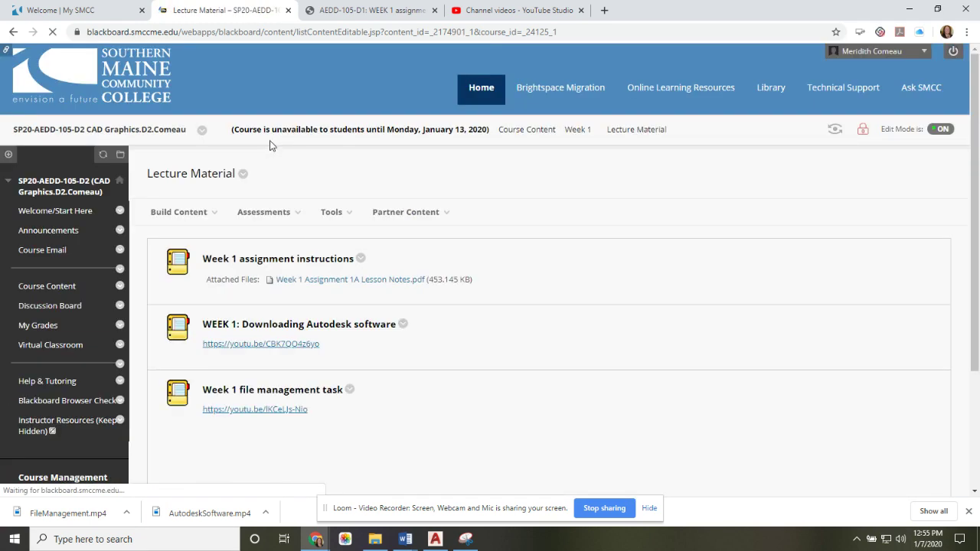
pyautogui.click(364, 10)
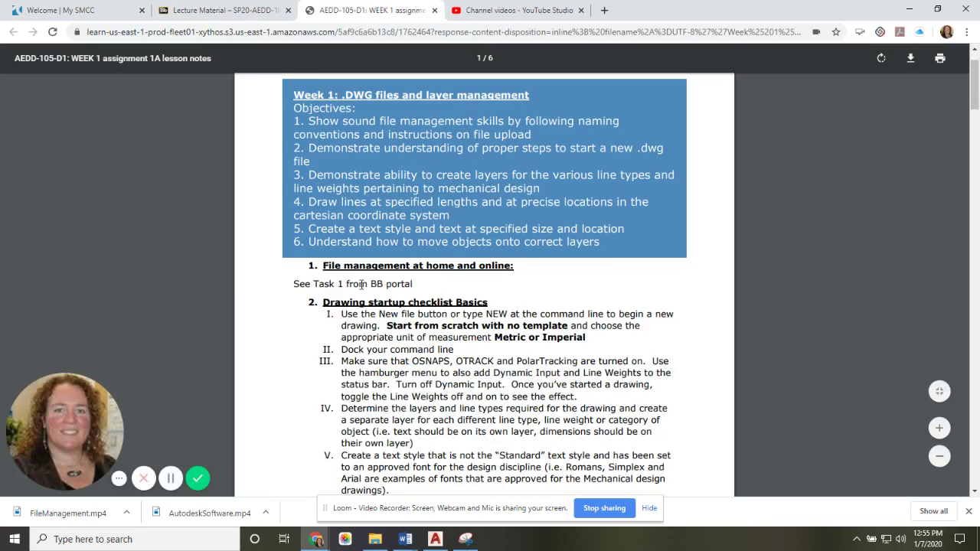
pyautogui.scroll(-2, 361, 284)
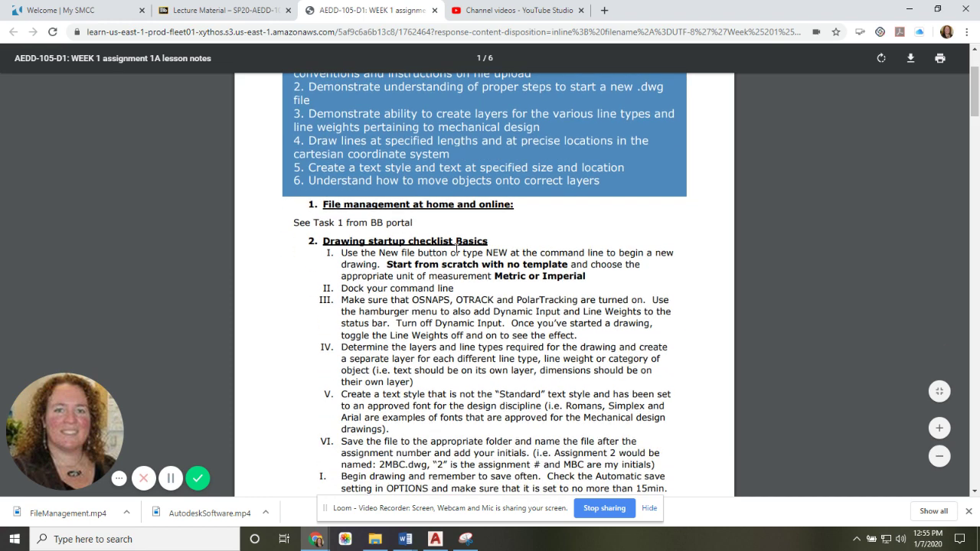
pyautogui.scroll(-3, 429, 245)
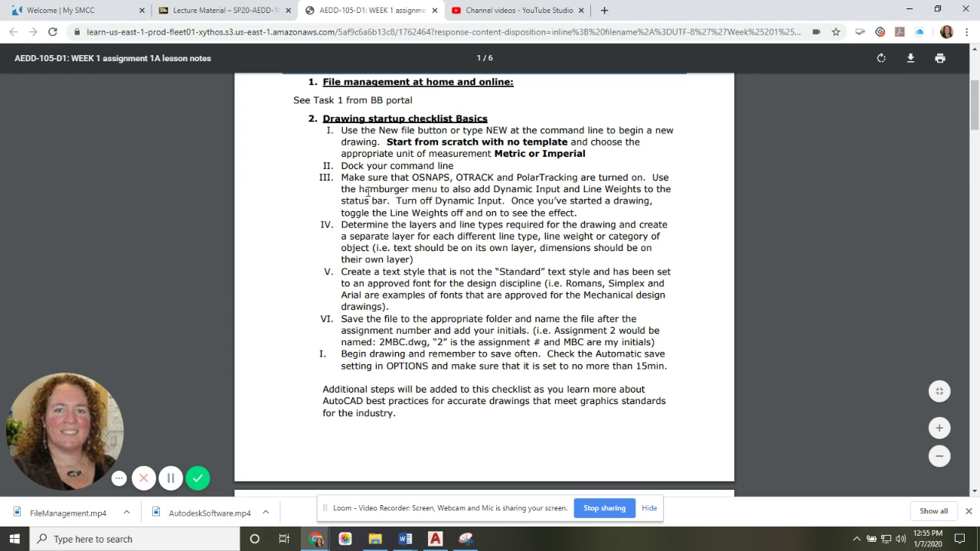
pyautogui.click(435, 538)
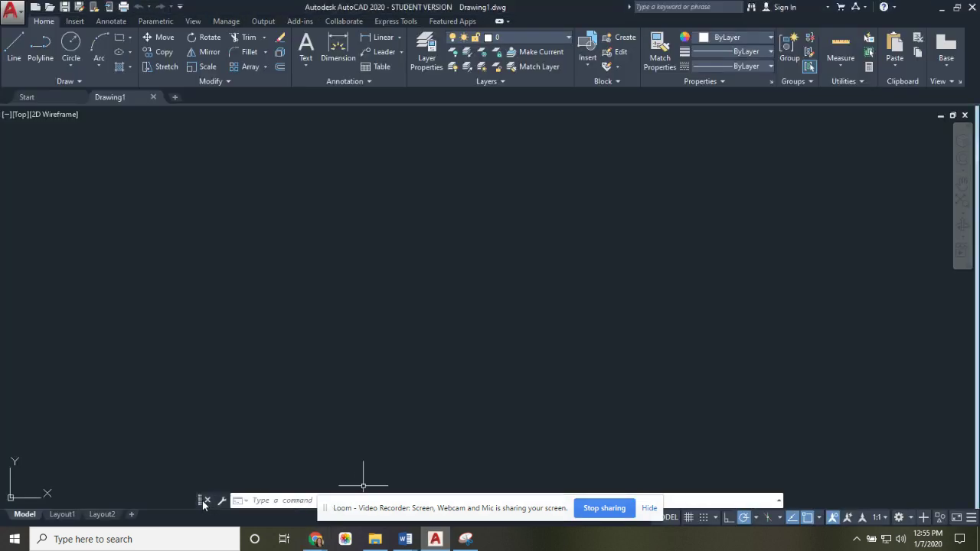
# - Drag the floating command line to the top of the window to dock it
pyautogui.moveTo(203, 503); pyautogui.dragTo(225, 46)
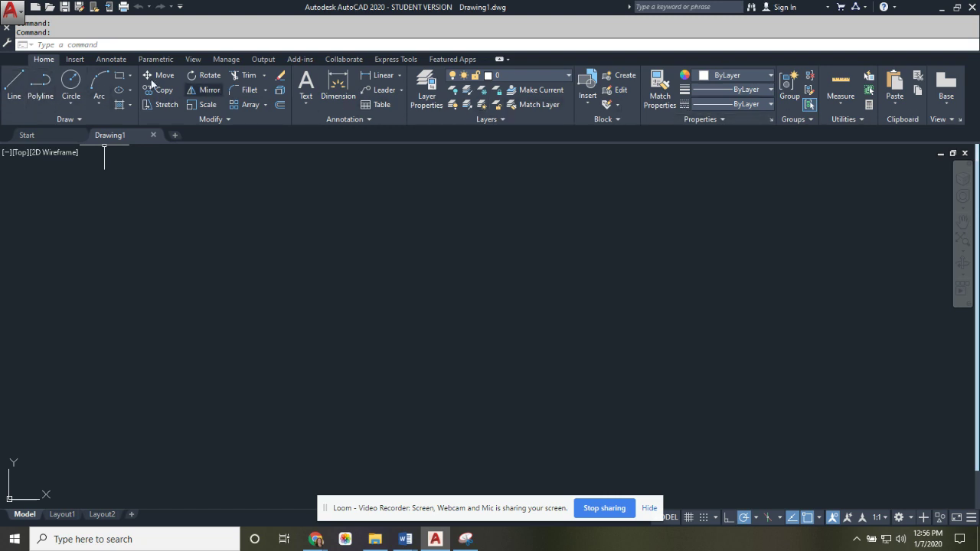
pyautogui.click(74, 60)
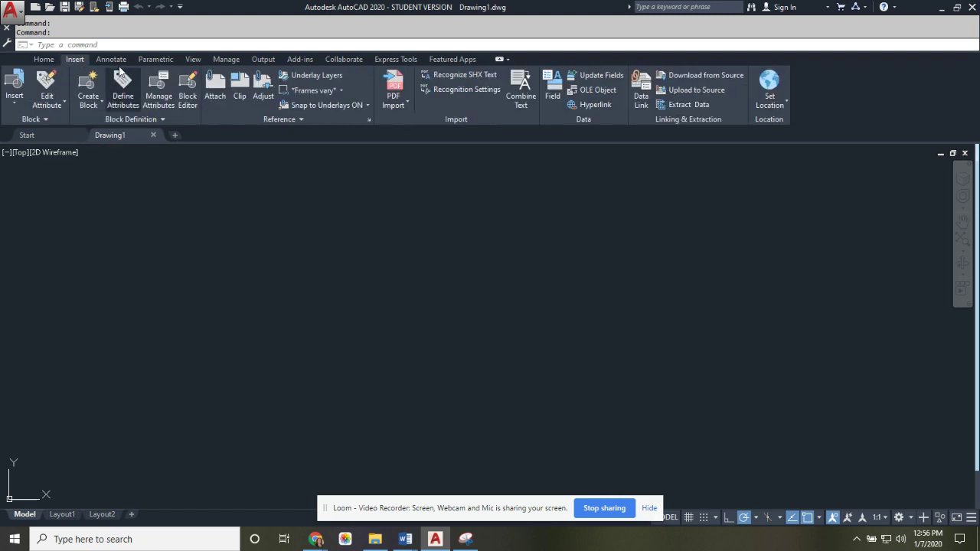
pyautogui.click(115, 60)
pyautogui.click(156, 59)
pyautogui.click(193, 59)
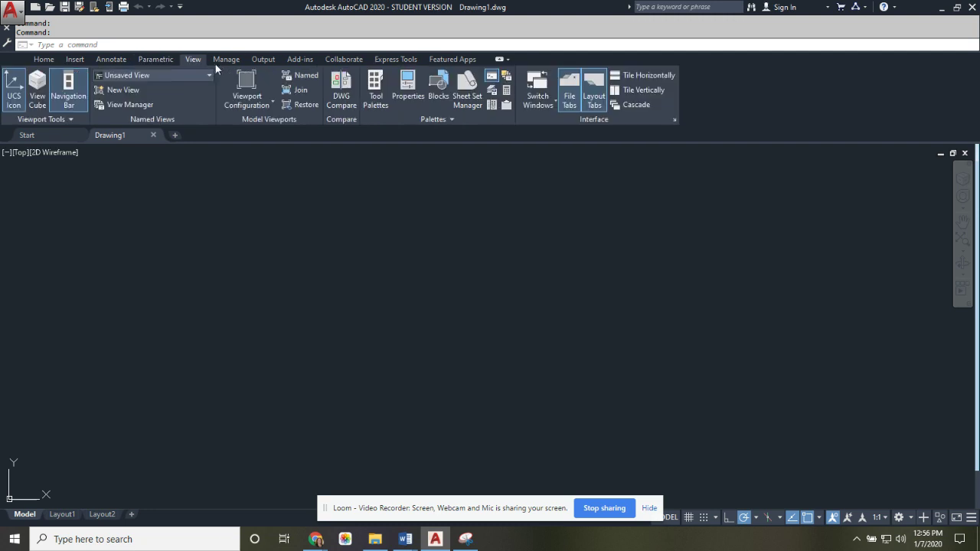
pyautogui.click(226, 59)
pyautogui.click(44, 59)
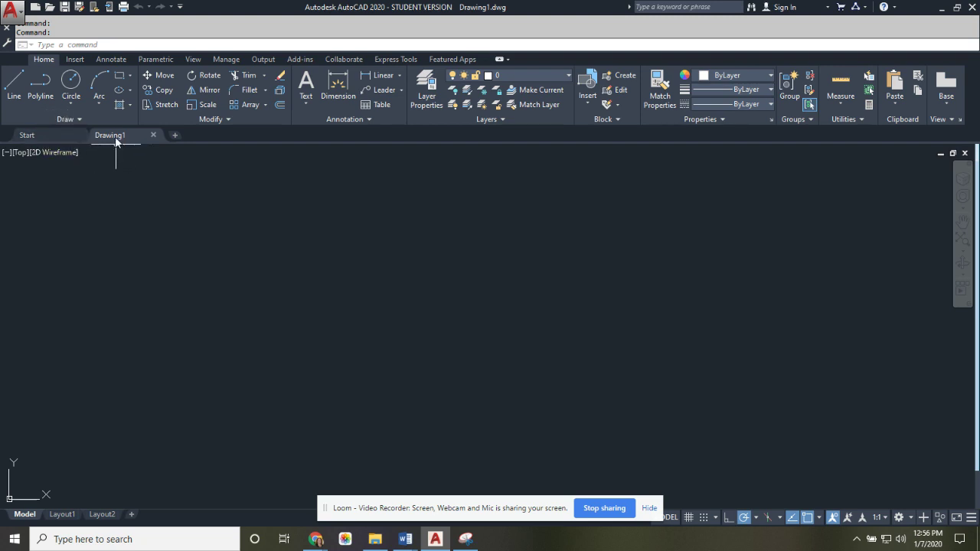
pyautogui.moveTo(116, 141)
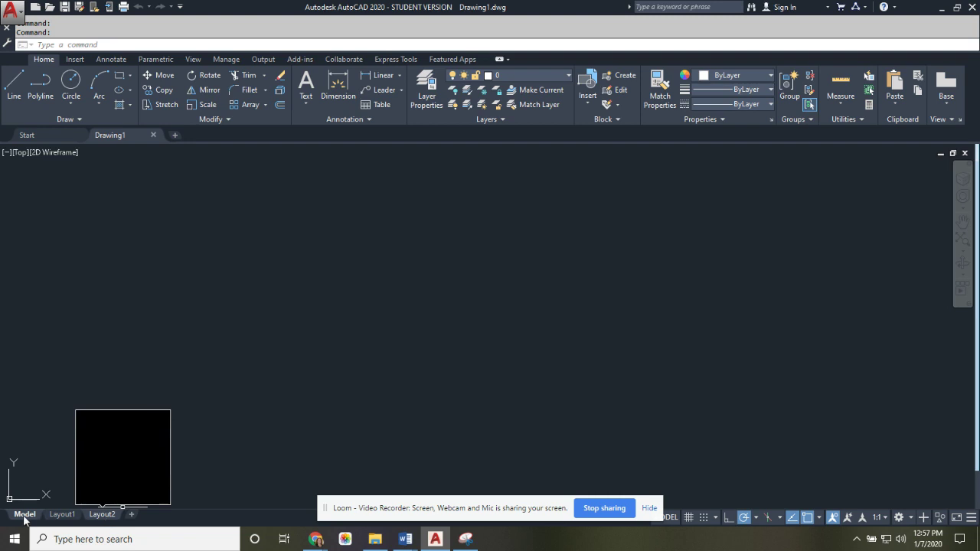
pyautogui.moveTo(102, 520)
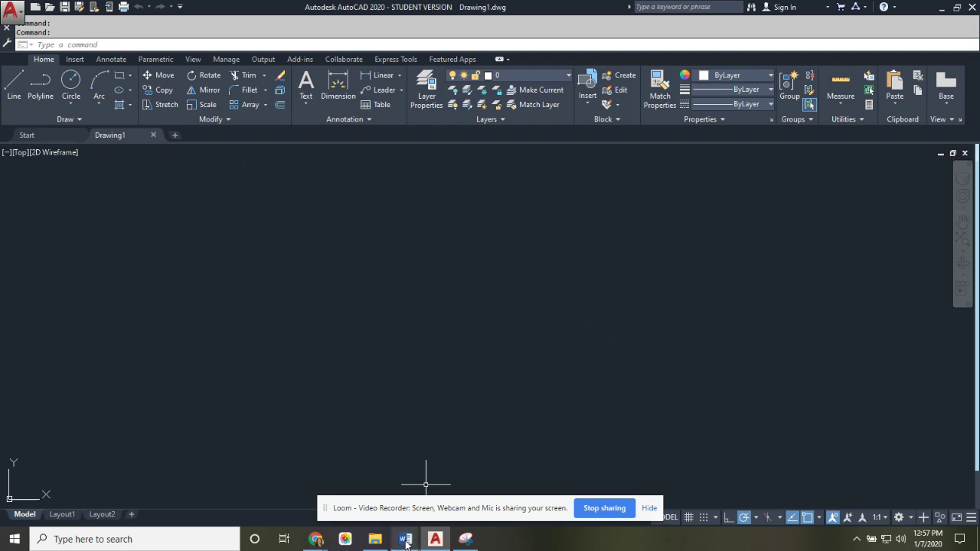
pyautogui.moveTo(406, 542)
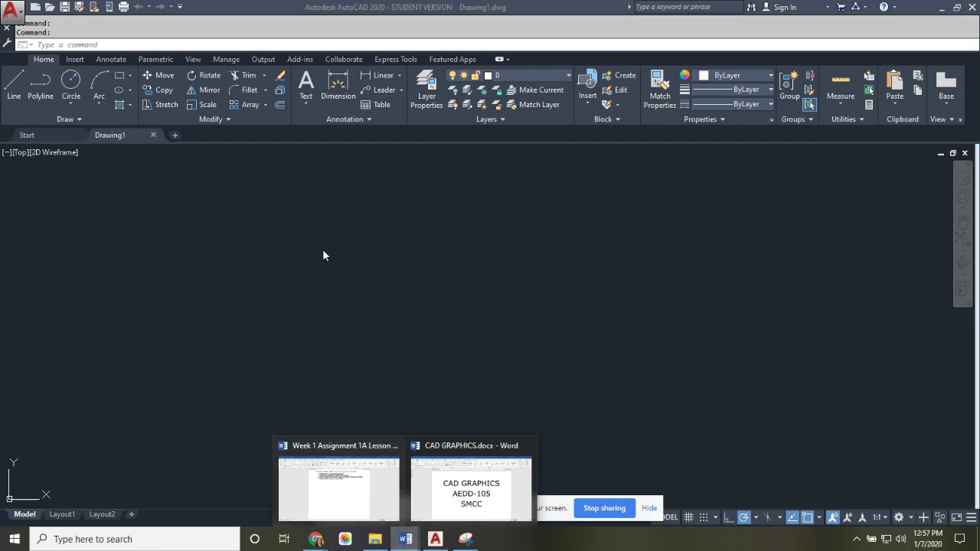
pyautogui.moveTo(316, 539)
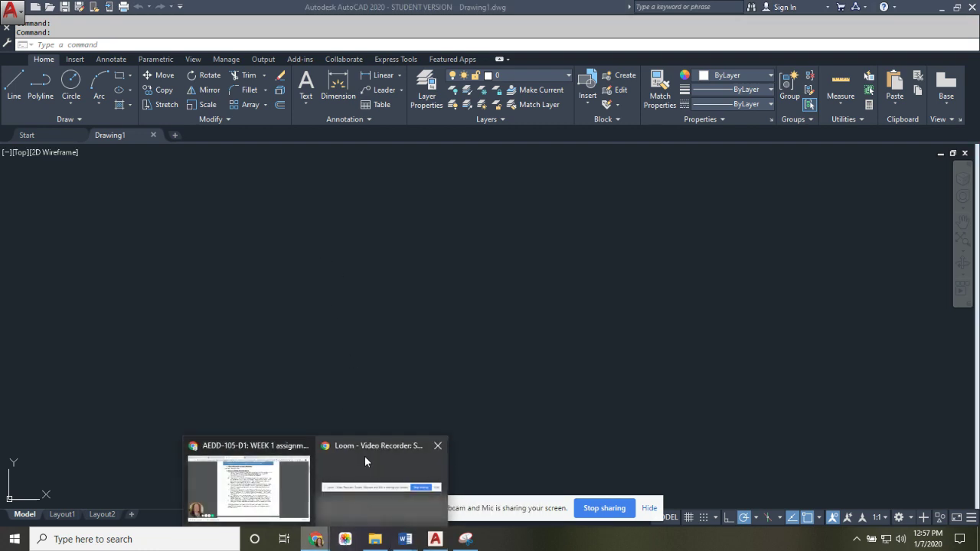
pyautogui.click(275, 451)
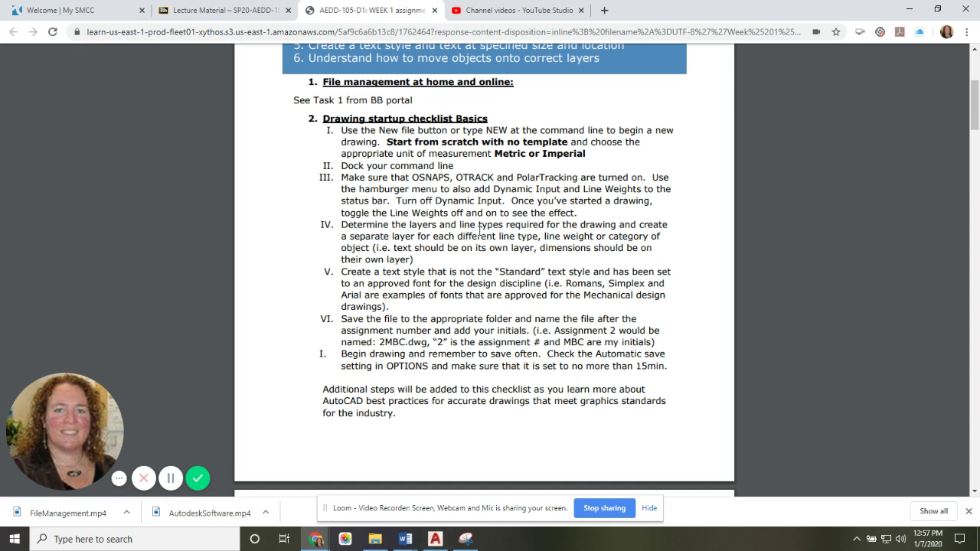
pyautogui.click(434, 540)
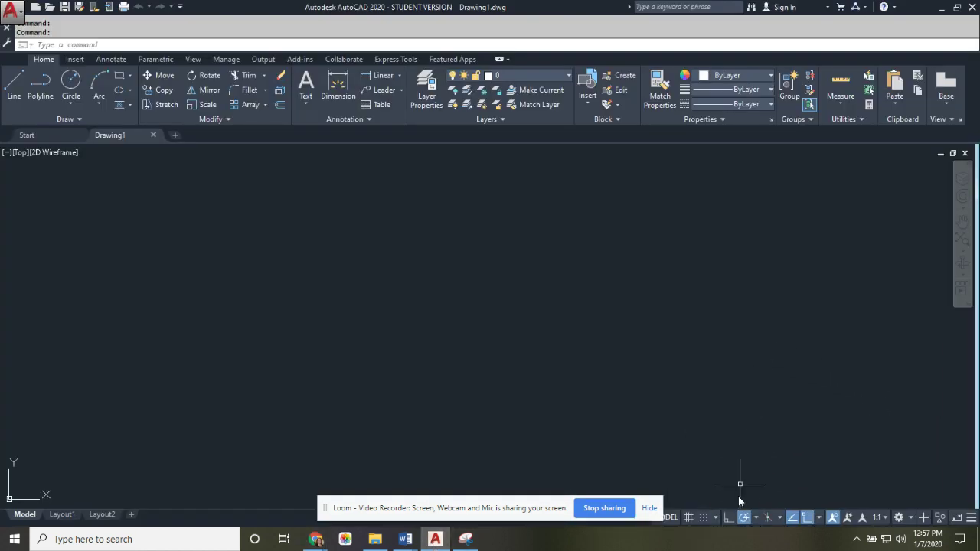
# - Add Midpoint to the active object snaps alongside Endpoint, Center, Intersection and Extension
pyautogui.click(649, 509)
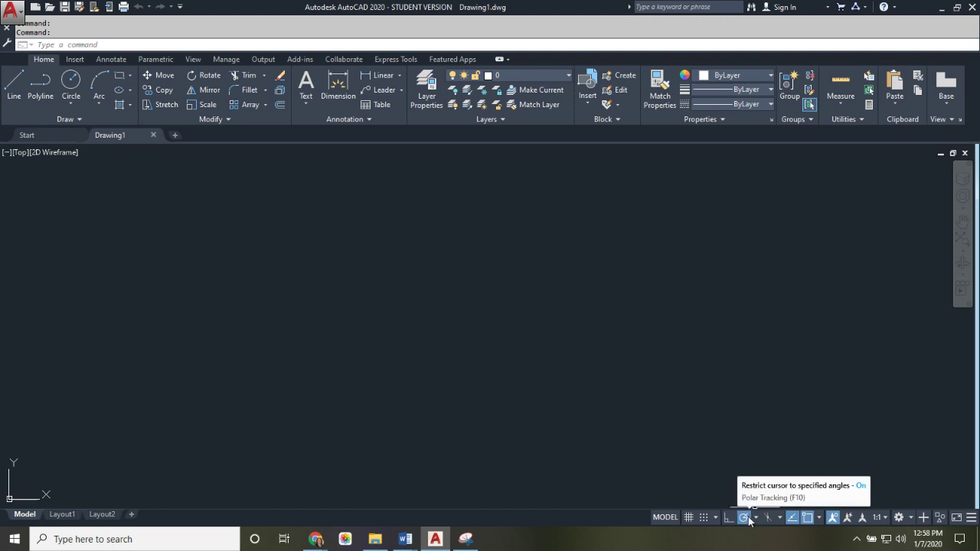
pyautogui.click(819, 519)
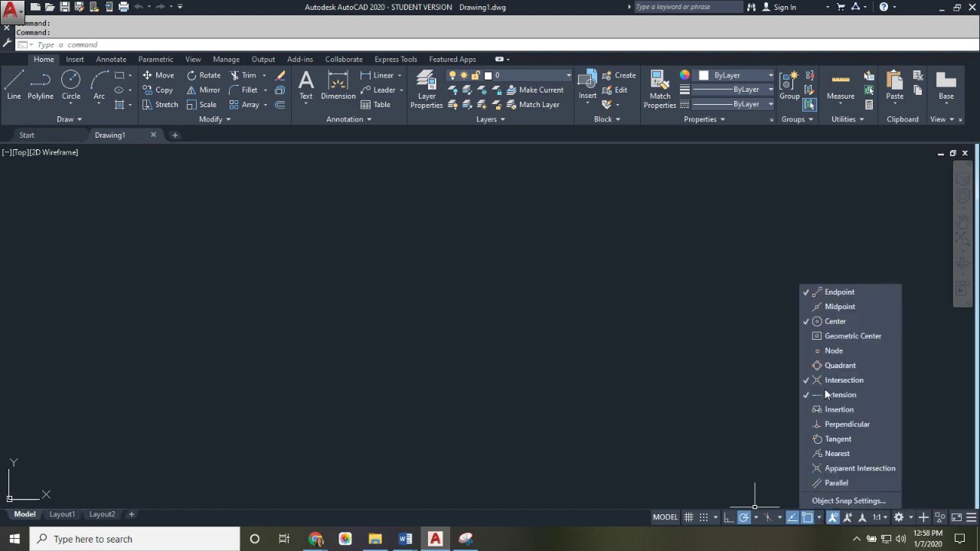
pyautogui.click(839, 308)
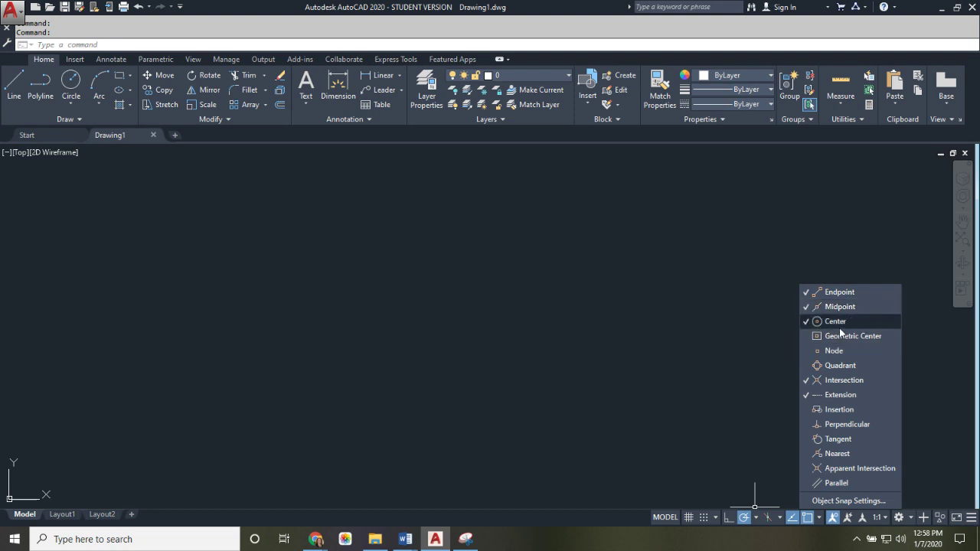
pyautogui.click(718, 461)
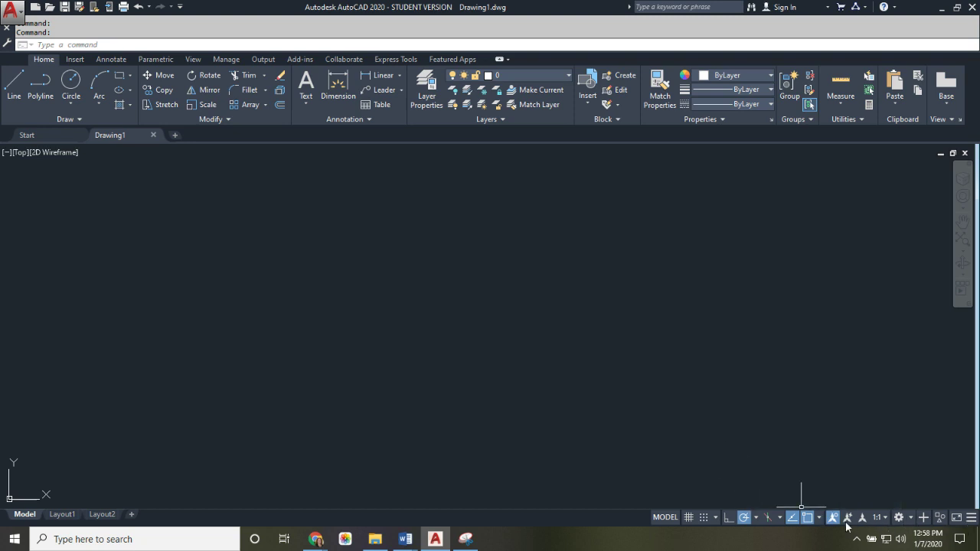
# - Add the Dynamic Input and LineWeight toggles to the status bar
pyautogui.click(972, 520)
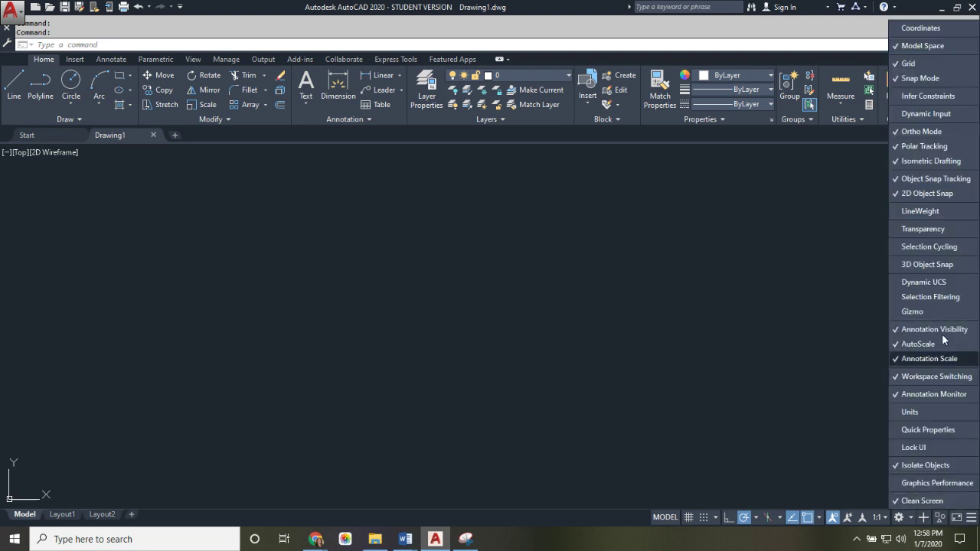
pyautogui.click(924, 115)
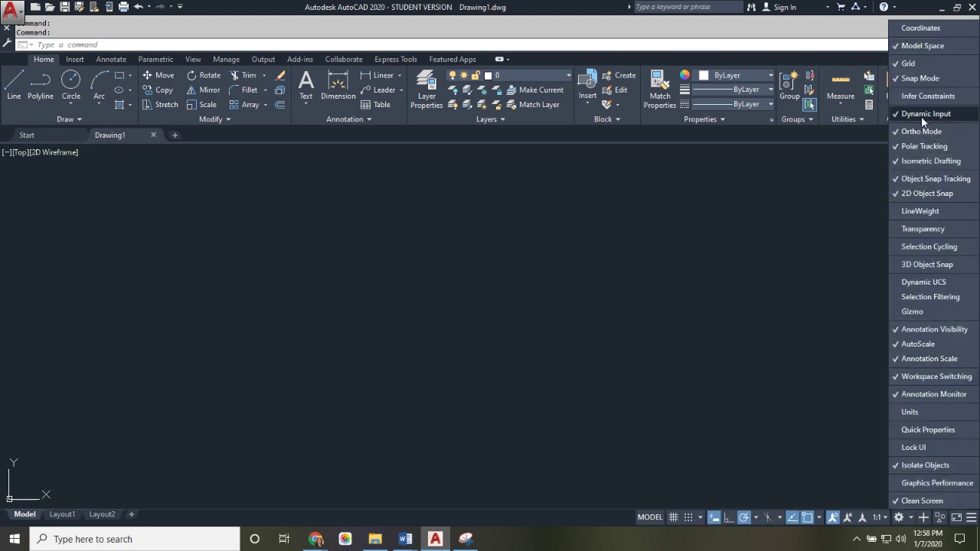
pyautogui.click(921, 212)
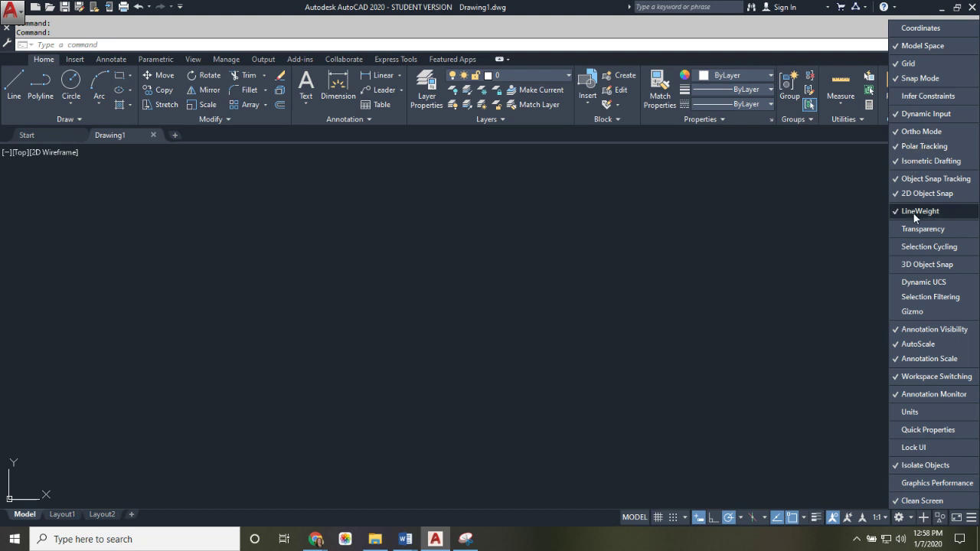
pyautogui.click(684, 496)
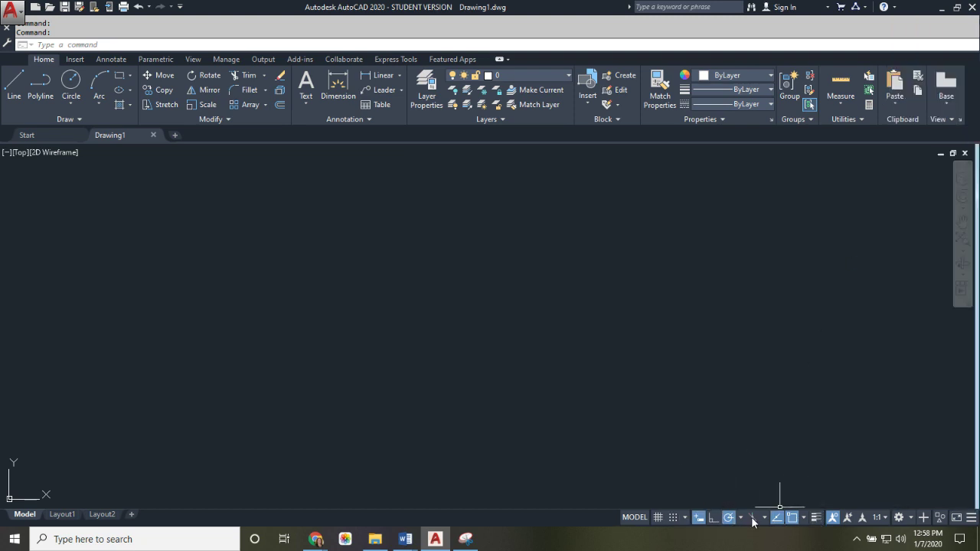
# - Turn Dynamic Input off and toggle the lineweight display off and on
pyautogui.click(701, 521)
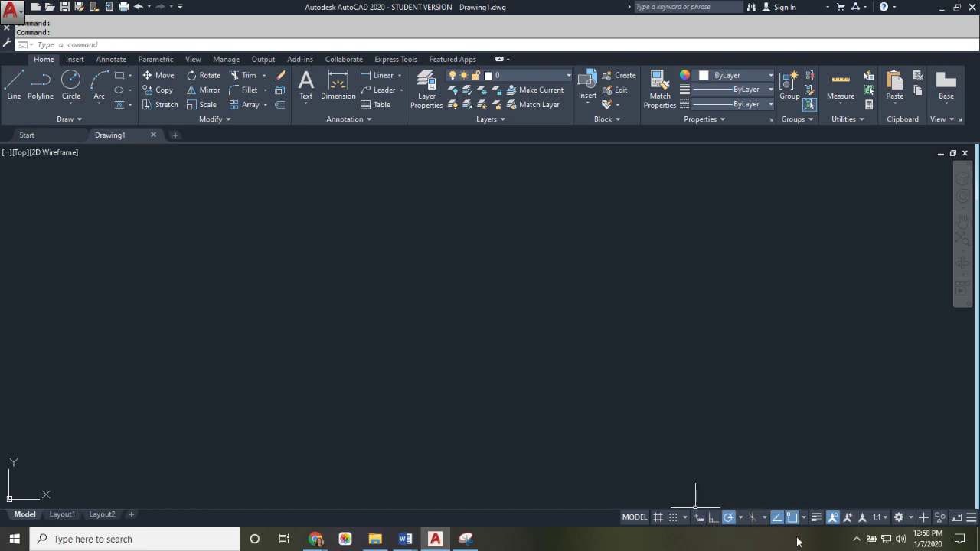
pyautogui.click(818, 522)
pyautogui.click(818, 523)
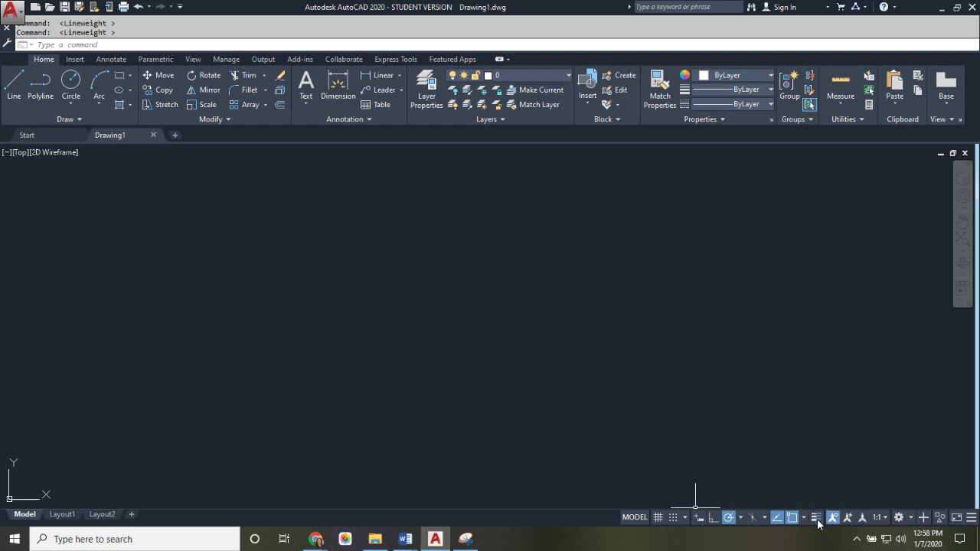
pyautogui.click(818, 524)
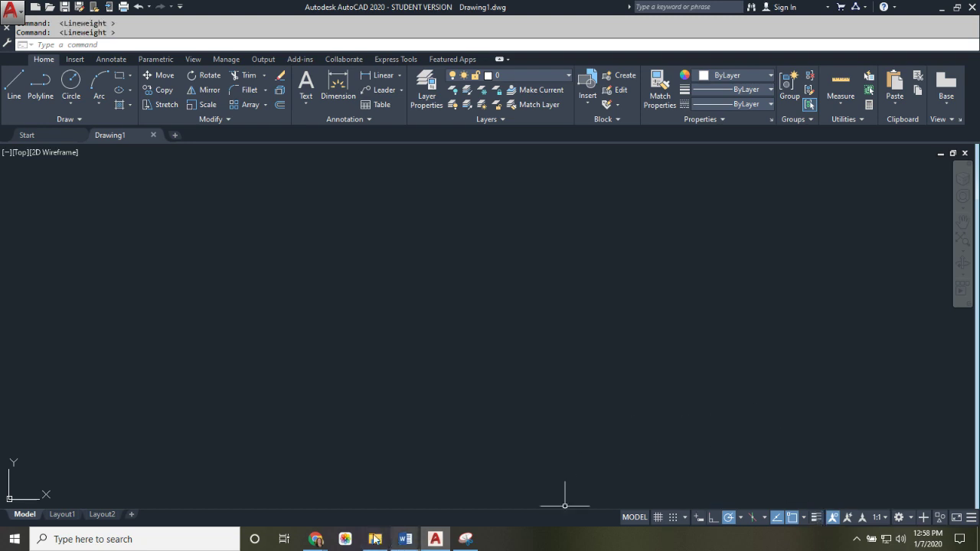
# - Scroll the Week 1 lesson notes PDF to the labelled line-types drawing
pyautogui.moveTo(335, 542)
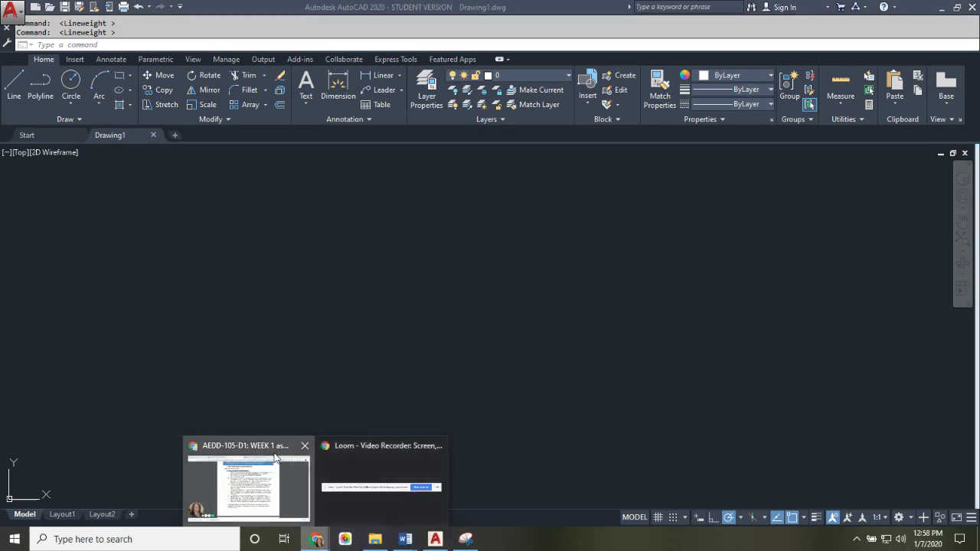
pyautogui.click(283, 478)
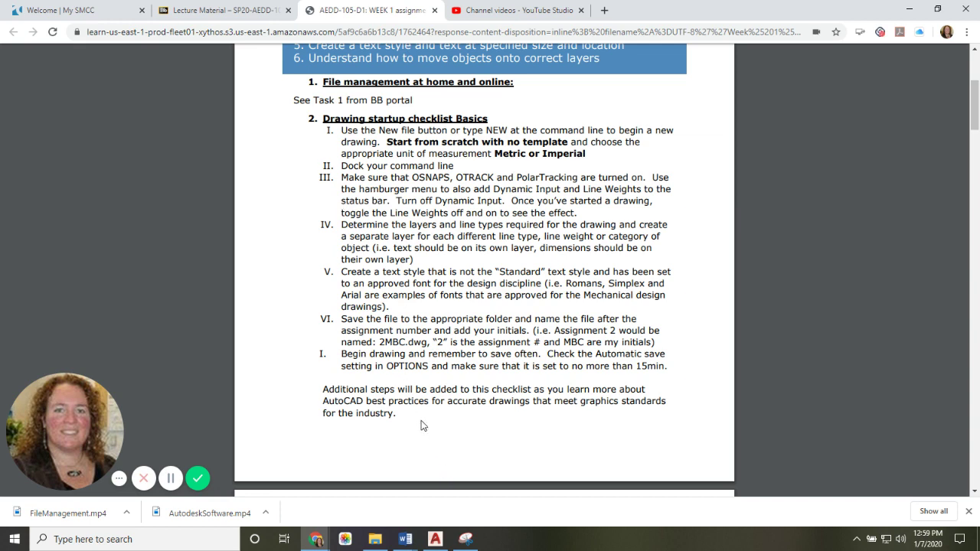
pyautogui.scroll(-12, 426, 389)
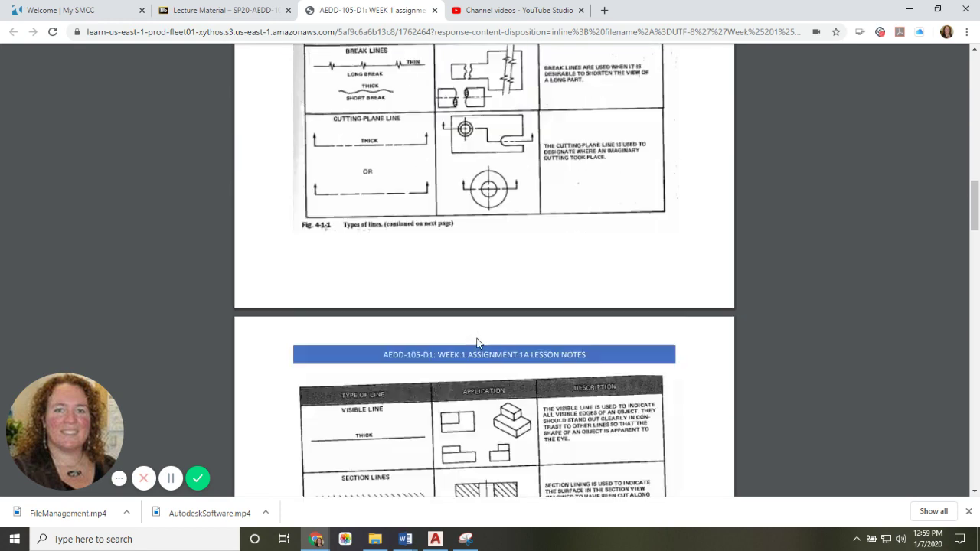
pyautogui.scroll(-15, 476, 348)
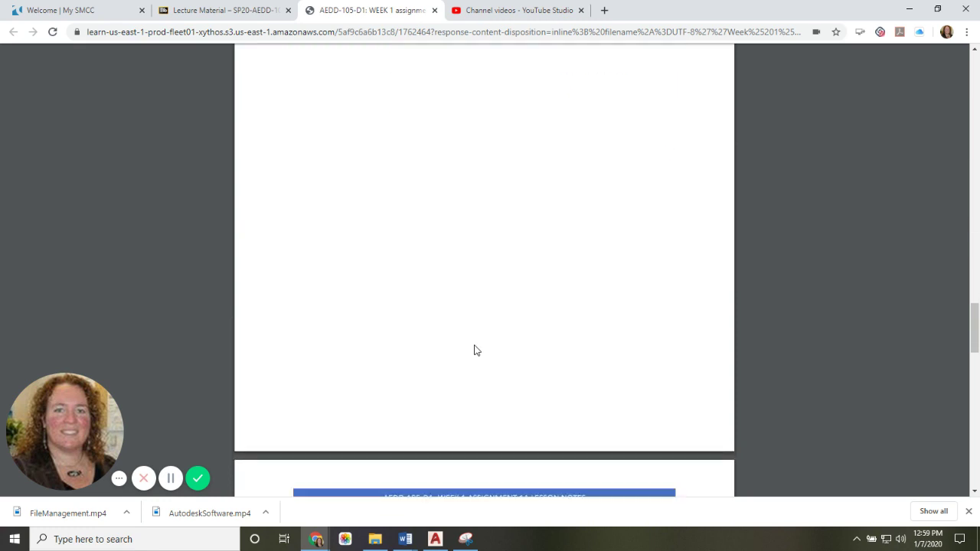
pyautogui.scroll(-3, 474, 353)
pyautogui.scroll(2, 473, 353)
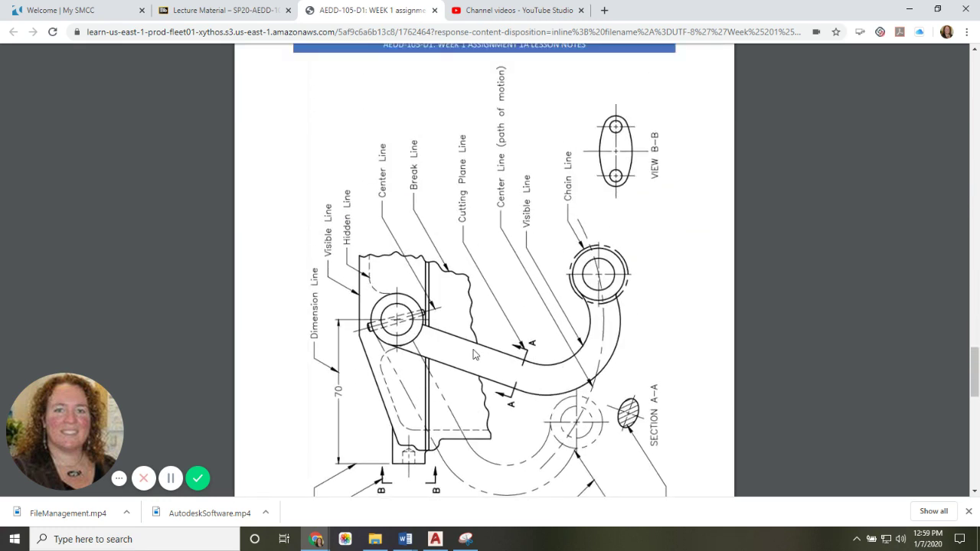
pyautogui.scroll(-1, 474, 354)
# - Rotate the PDF page clockwise to read the line types upright, then return to AutoCAD
pyautogui.rightClick(777, 194)
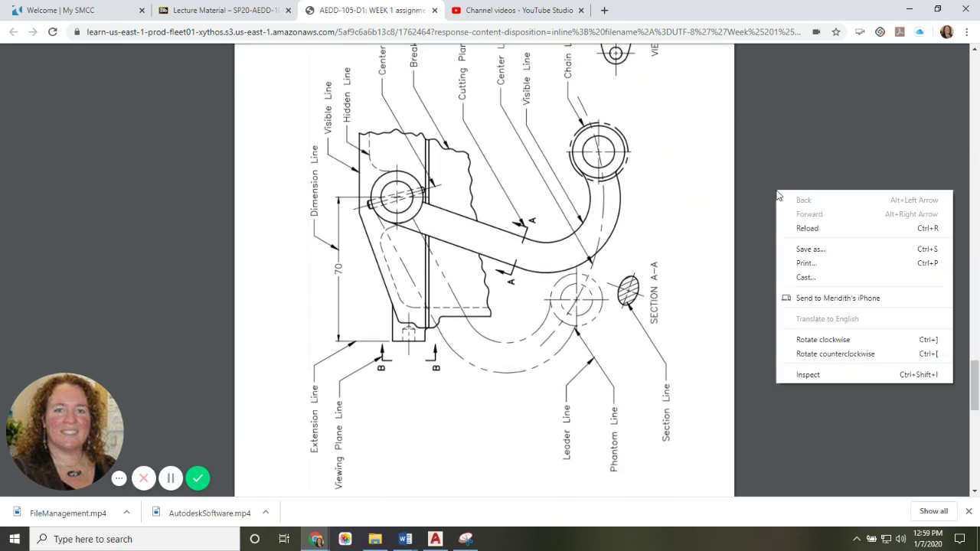
pyautogui.click(864, 339)
pyautogui.scroll(-1, 614, 257)
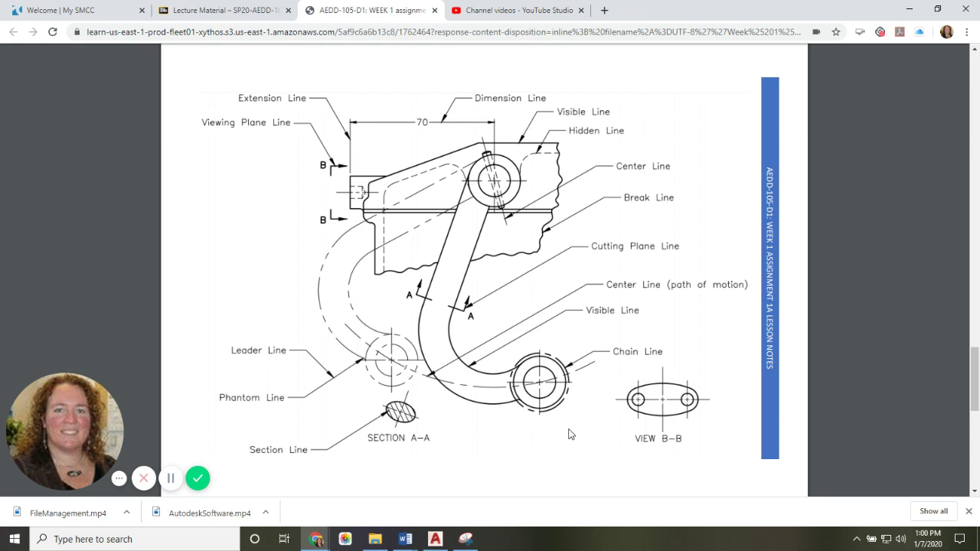
pyautogui.click(435, 539)
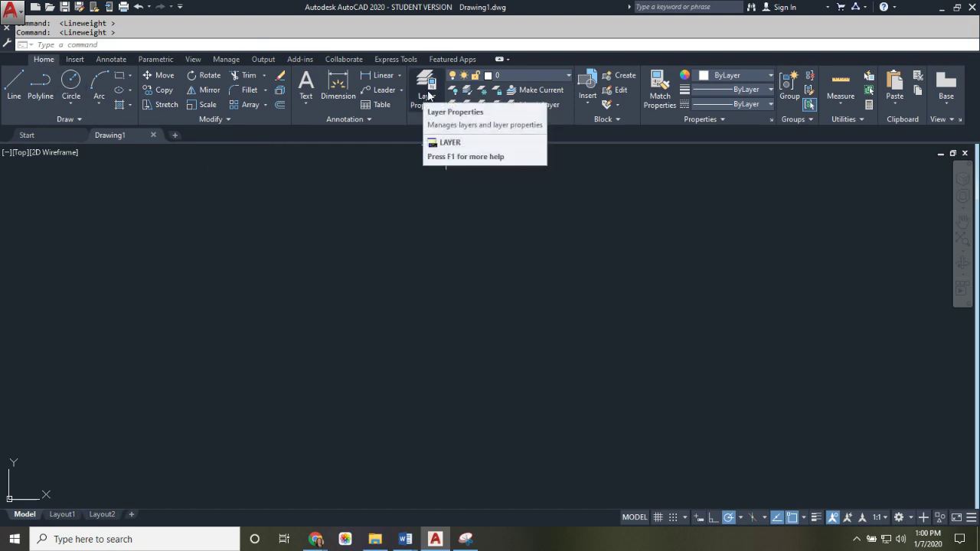
# - Open the Layer Properties Manager from the layer list and reposition the palette
pyautogui.click(567, 77)
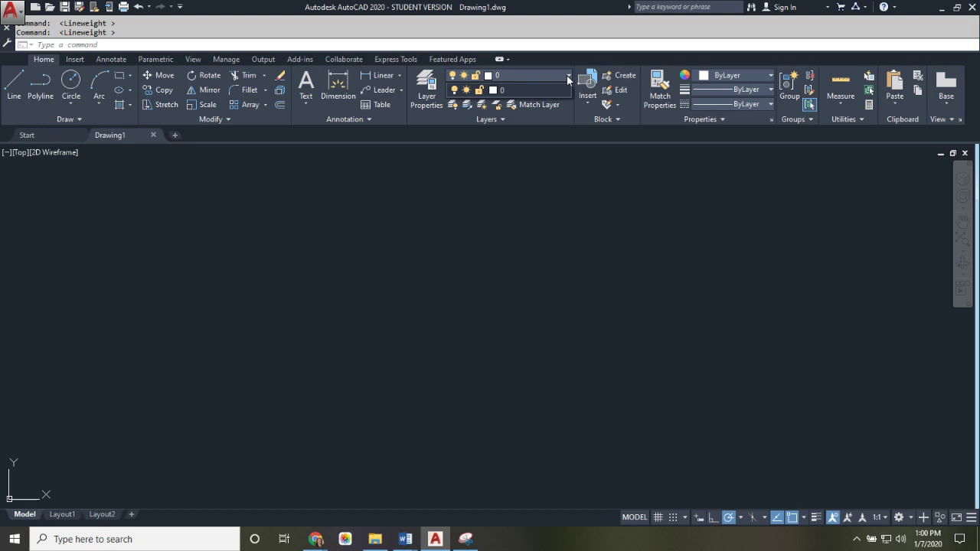
pyautogui.click(427, 98)
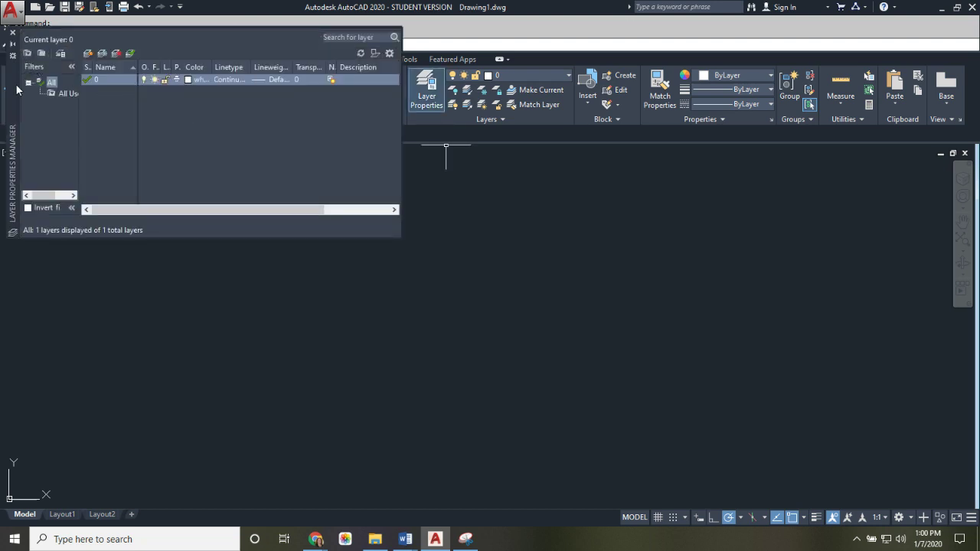
pyautogui.moveTo(12, 115); pyautogui.dragTo(603, 292)
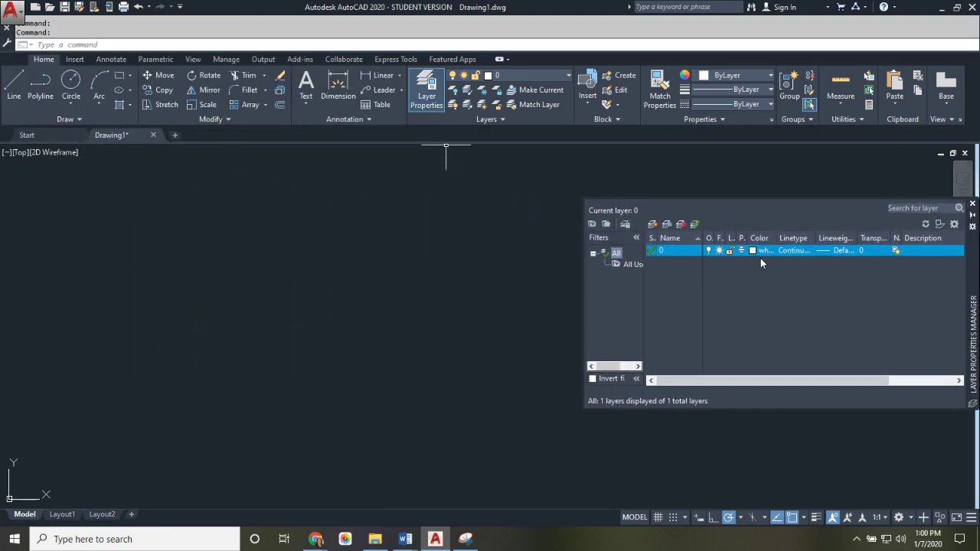
pyautogui.moveTo(879, 298); pyautogui.dragTo(164, 250)
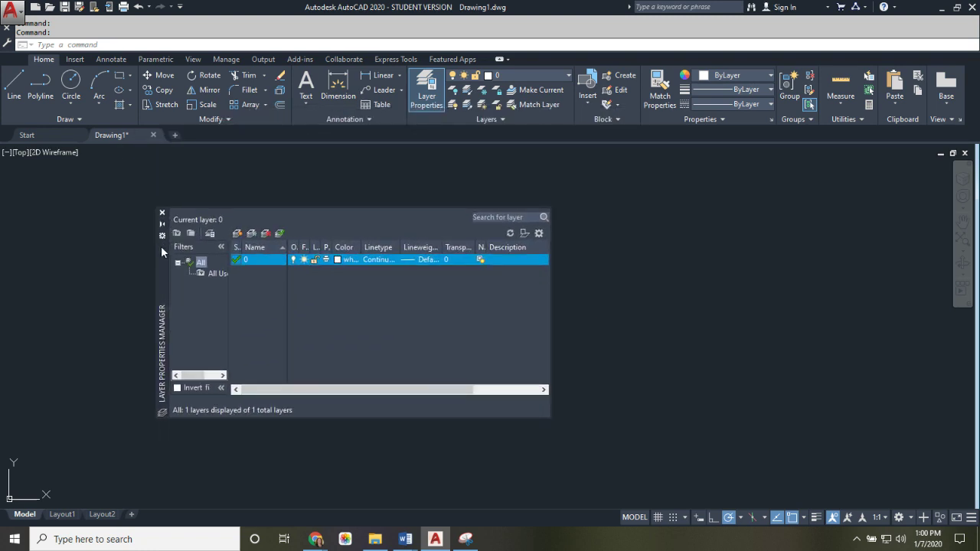
# - Turn on Auto-hide with docking allowed and dock the layer palette at the left edge
pyautogui.rightClick(160, 268)
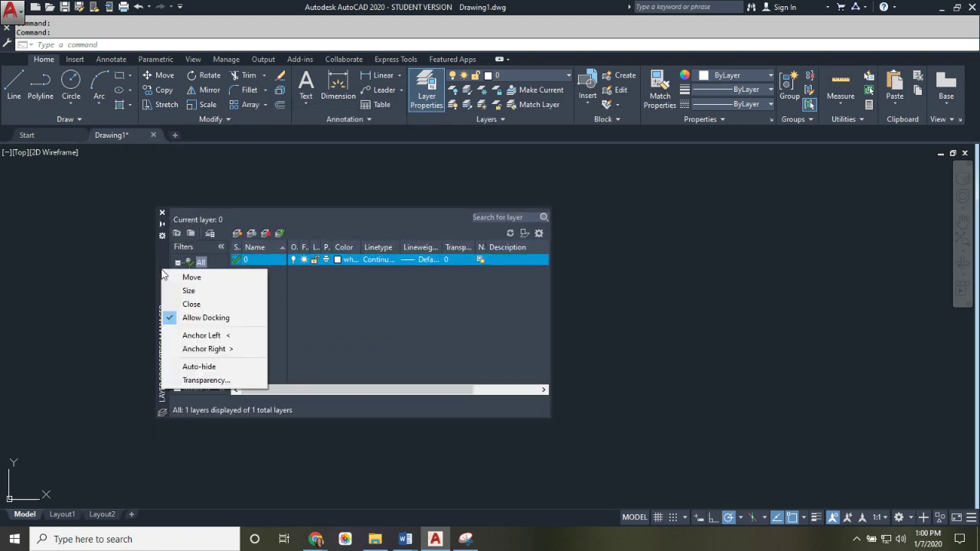
pyautogui.click(172, 317)
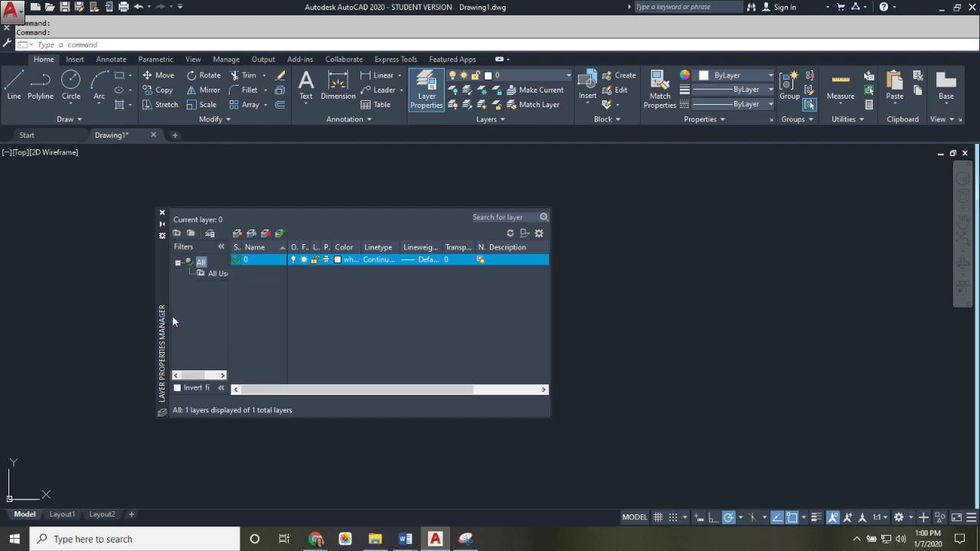
pyautogui.click(161, 223)
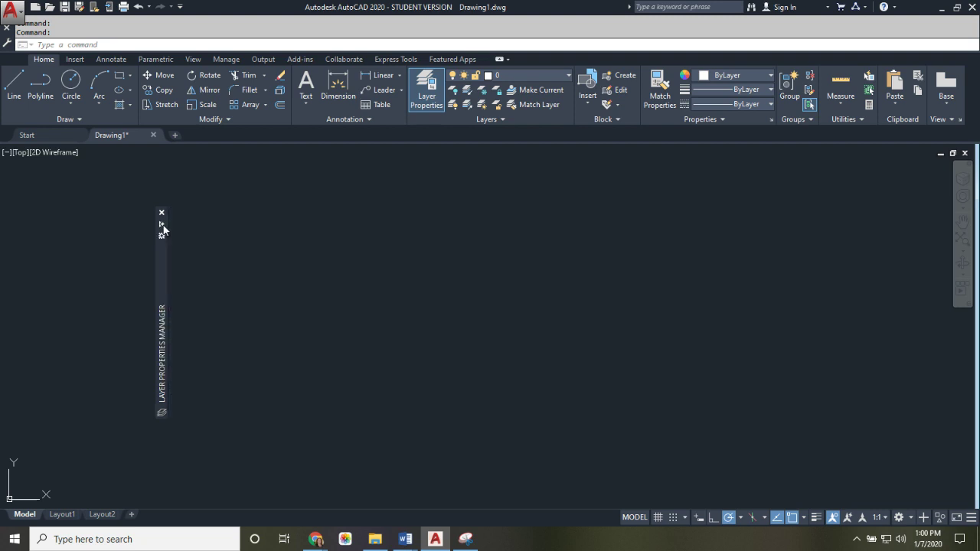
pyautogui.moveTo(160, 308); pyautogui.dragTo(4, 253)
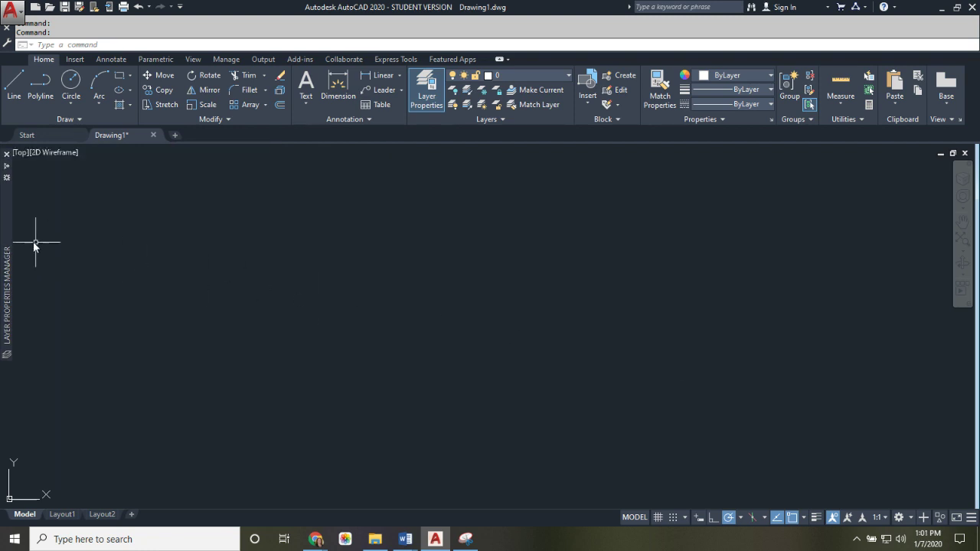
pyautogui.moveTo(8, 238)
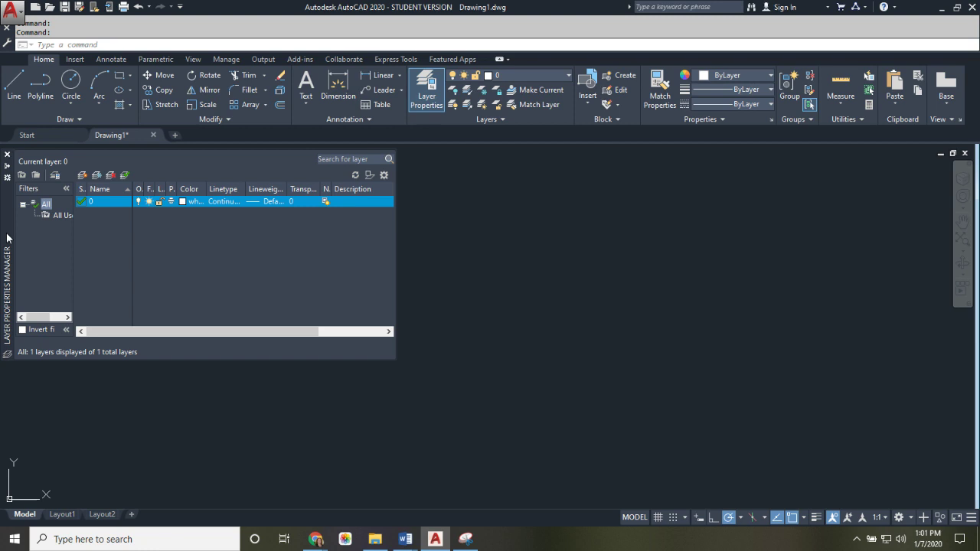
# - Create a new layer named obj, keeping white colour, with a 0.50 mm lineweight
pyautogui.click(82, 179)
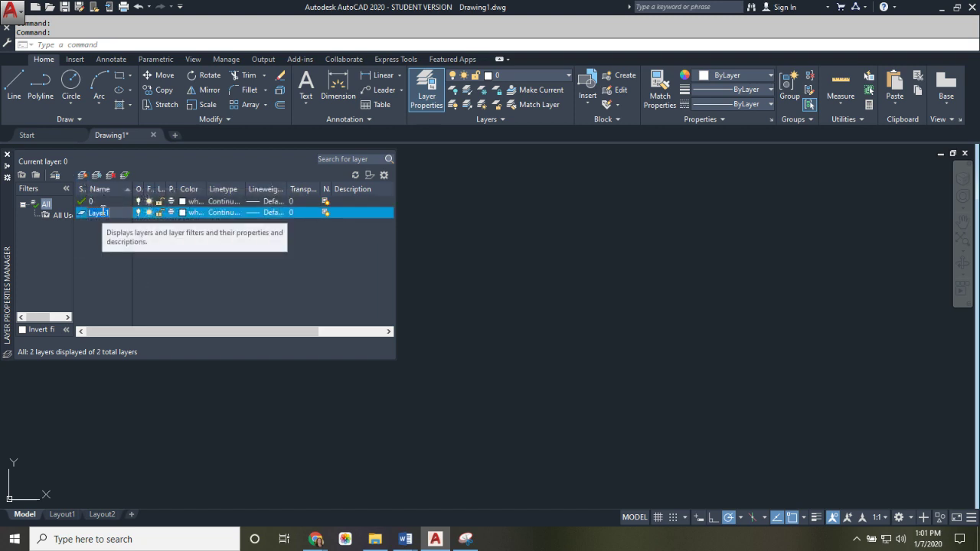
pyautogui.write('obj')
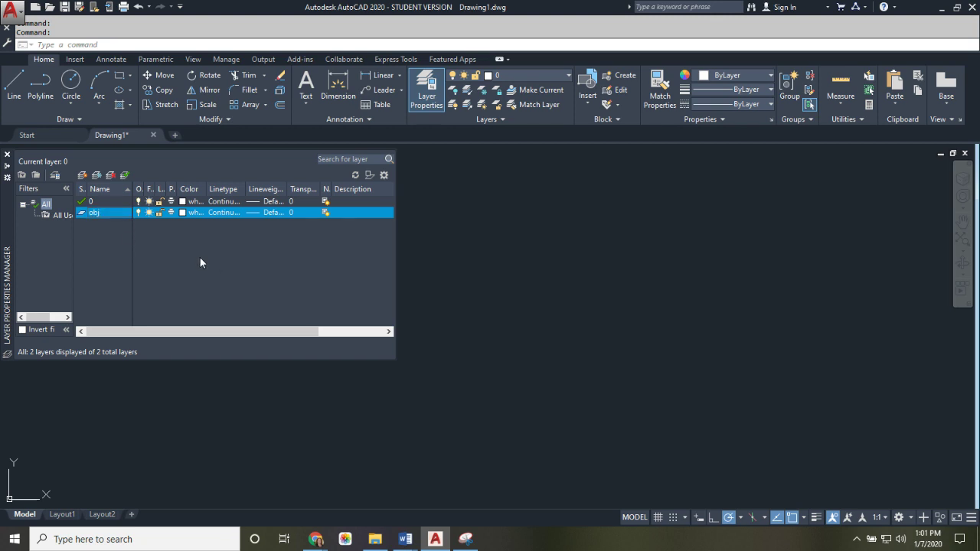
pyautogui.click(182, 214)
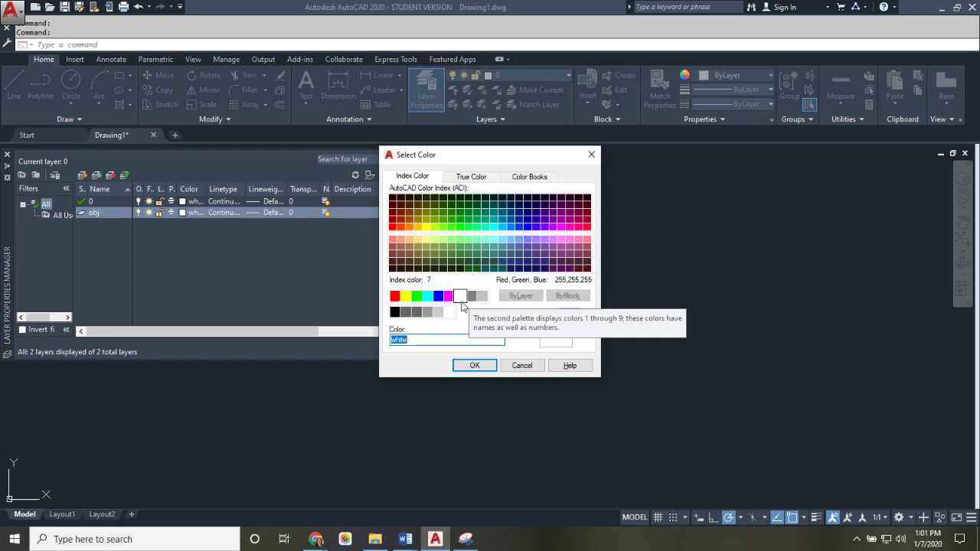
pyautogui.click(460, 364)
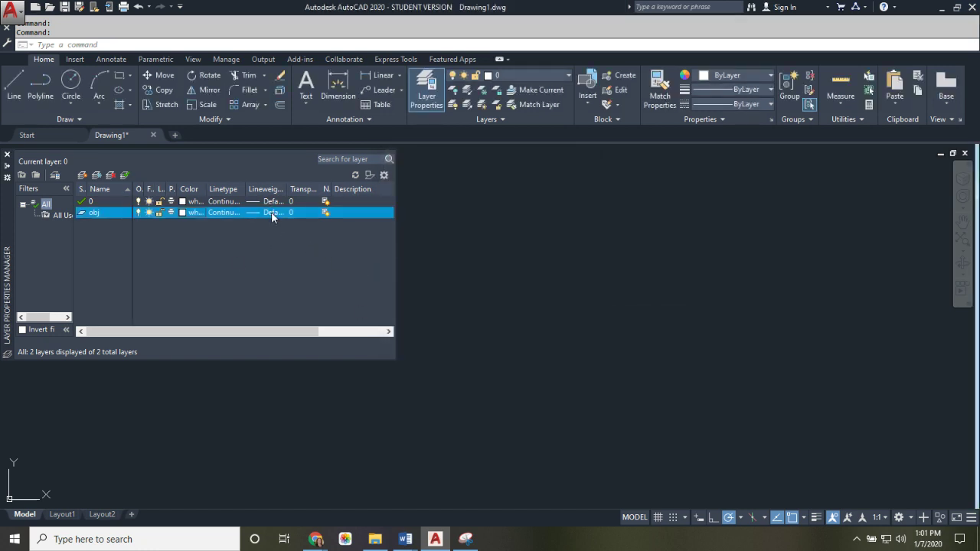
pyautogui.click(272, 212)
pyautogui.scroll(-2, 498, 245)
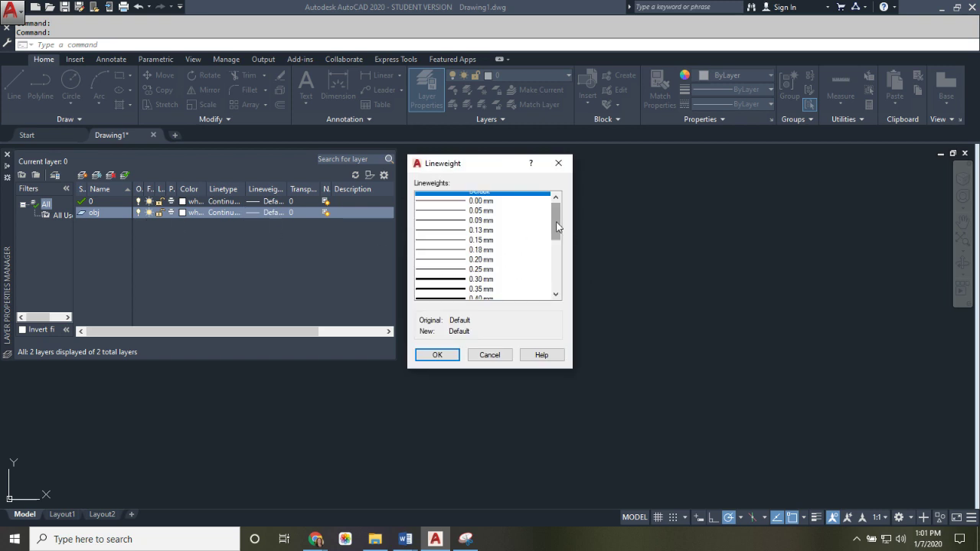
pyautogui.click(479, 245)
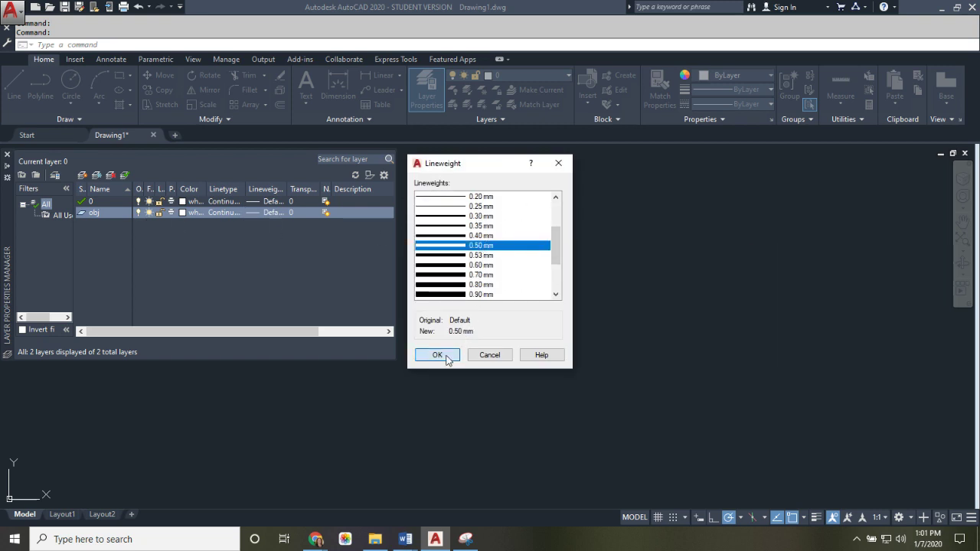
pyautogui.click(449, 356)
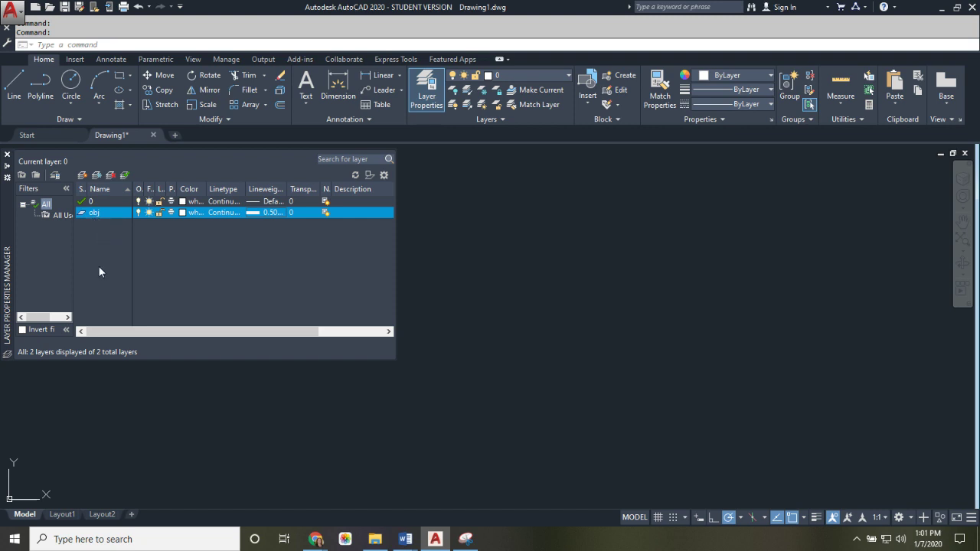
# - Add a cen layer in magenta with 0.20 mm lineweight, and widen the Linetype column
pyautogui.click(83, 175)
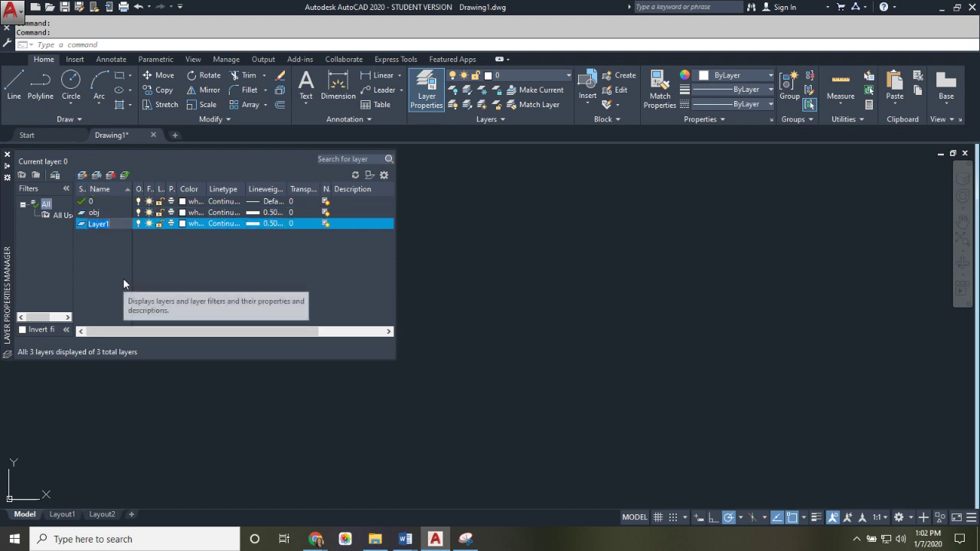
pyautogui.write('cen')
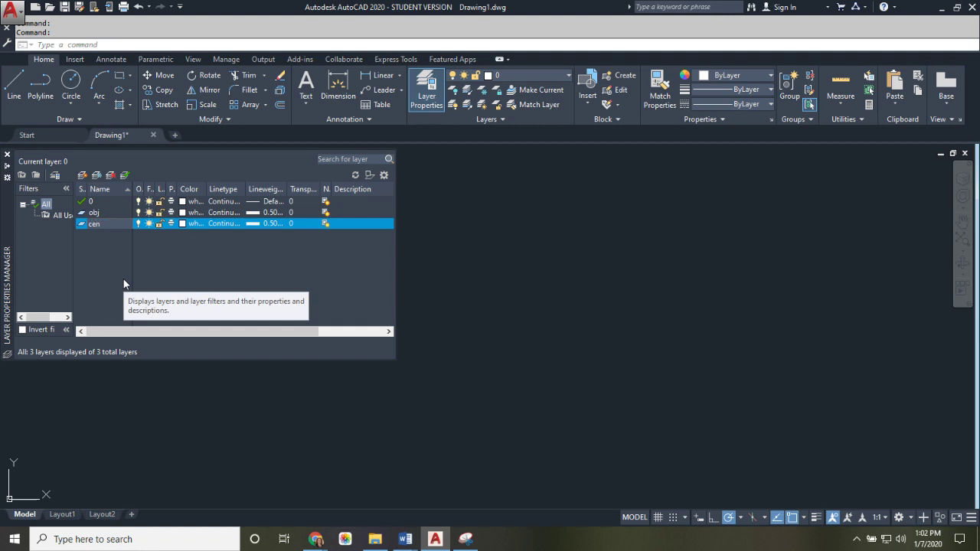
pyautogui.click(182, 224)
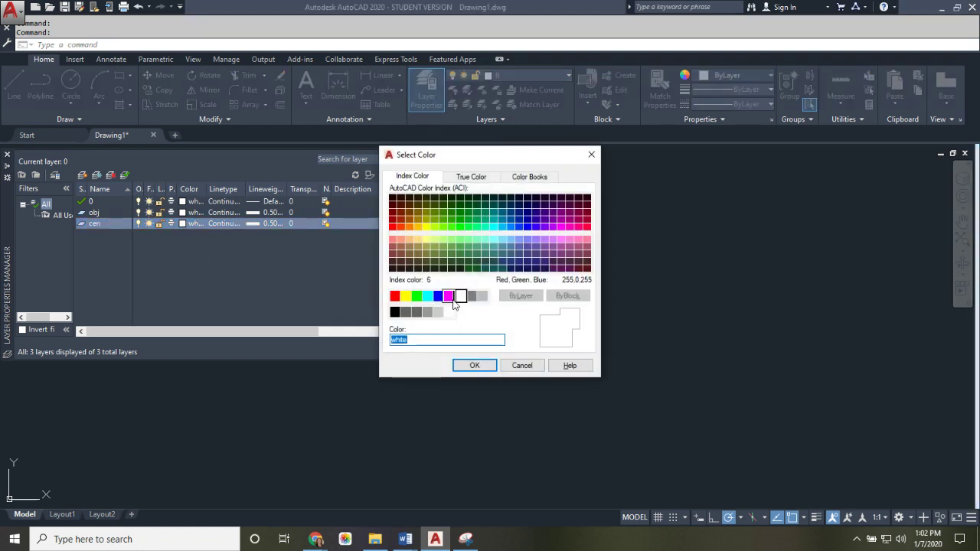
pyautogui.click(448, 295)
pyautogui.click(475, 366)
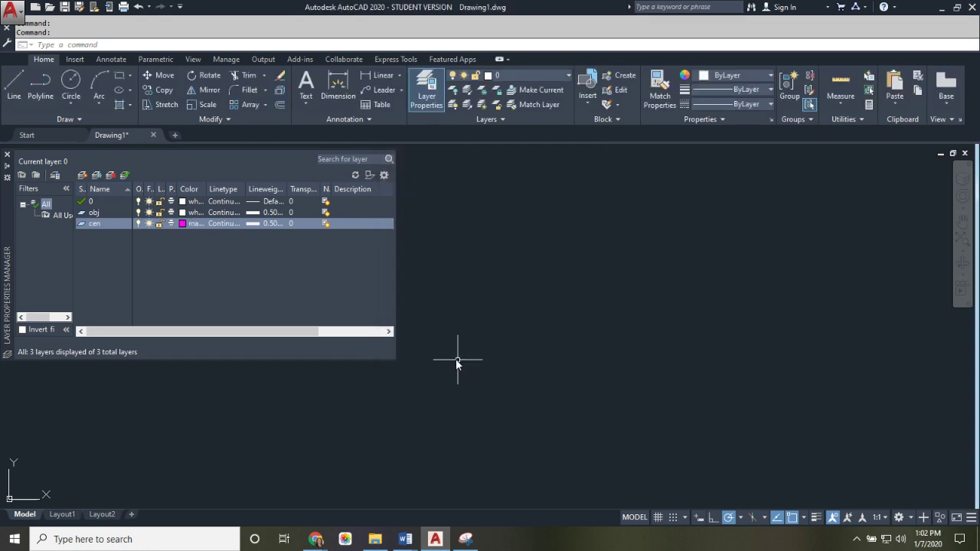
pyautogui.moveTo(6, 260)
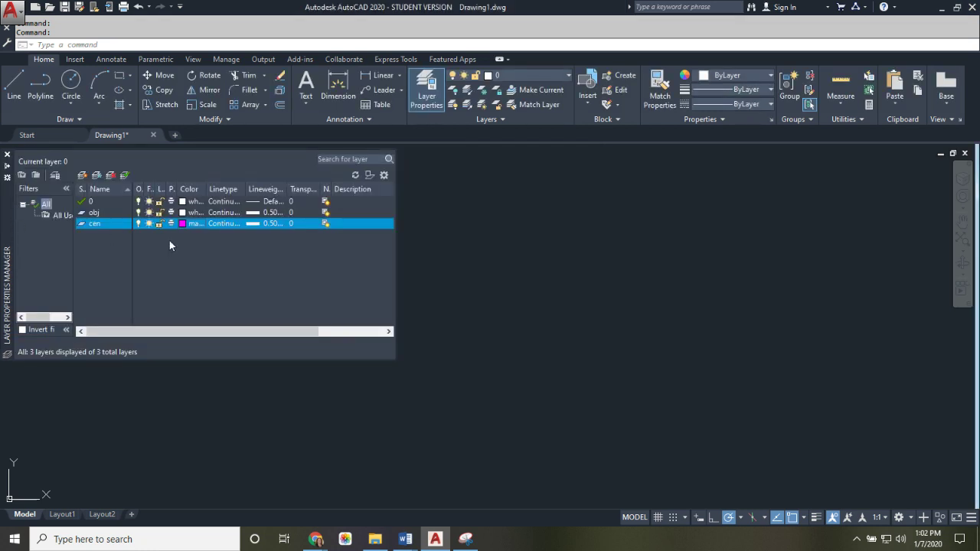
pyautogui.click(271, 223)
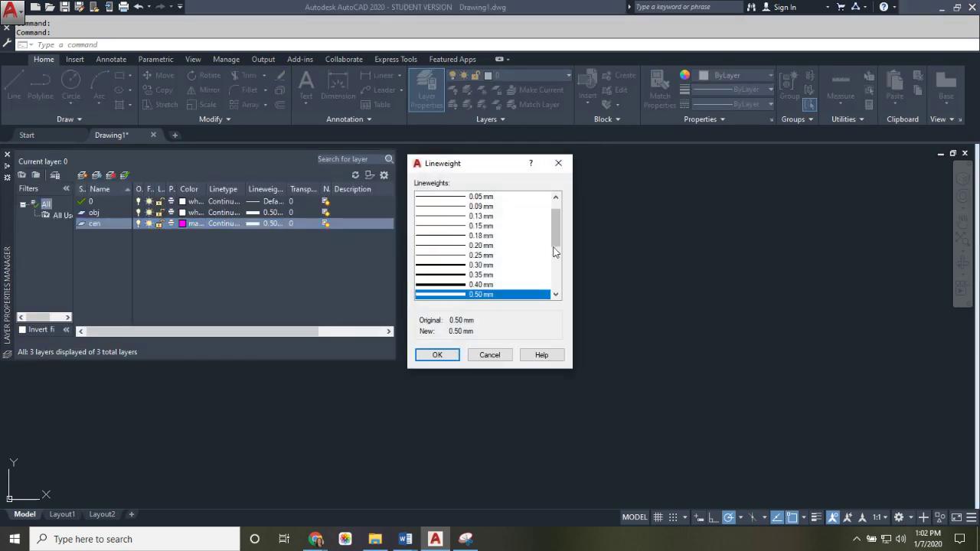
pyautogui.moveTo(555, 240); pyautogui.dragTo(542, 212)
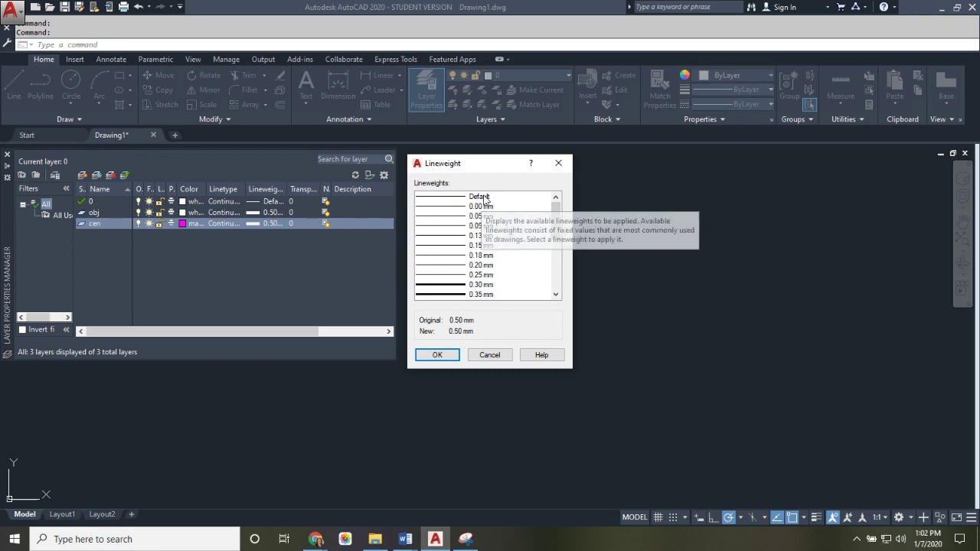
pyautogui.click(486, 266)
pyautogui.click(440, 355)
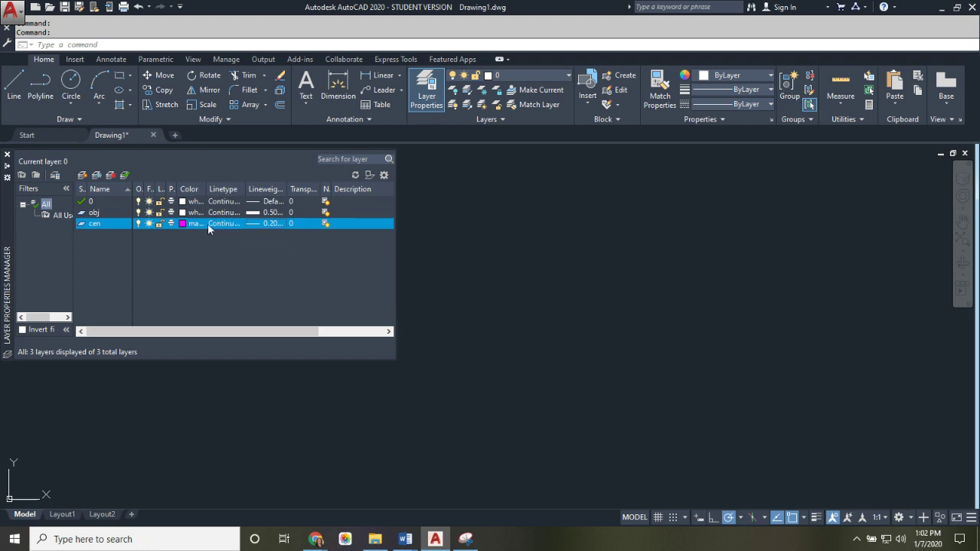
pyautogui.moveTo(246, 188); pyautogui.dragTo(289, 188)
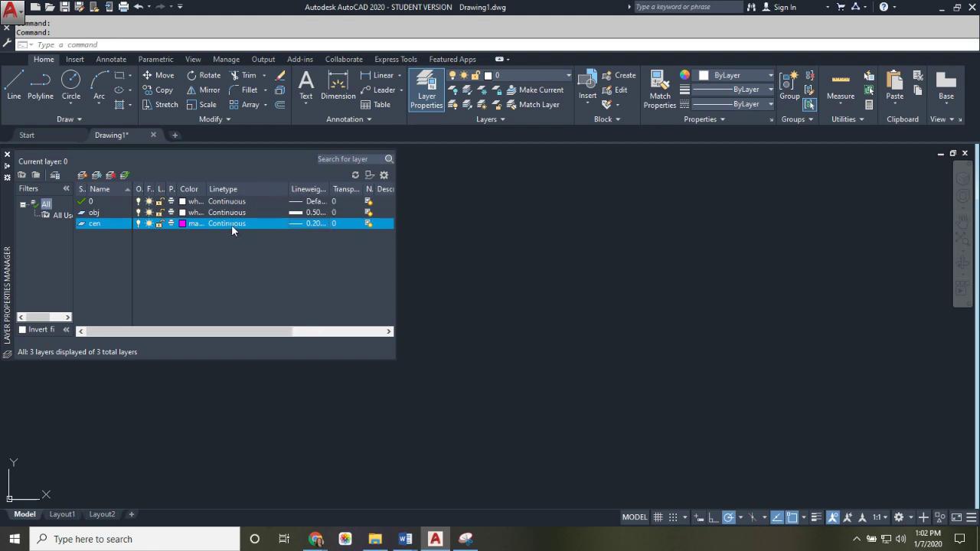
# - Load CENTER2 from the available linetypes and set it as the cen layer's linetype
pyautogui.click(231, 224)
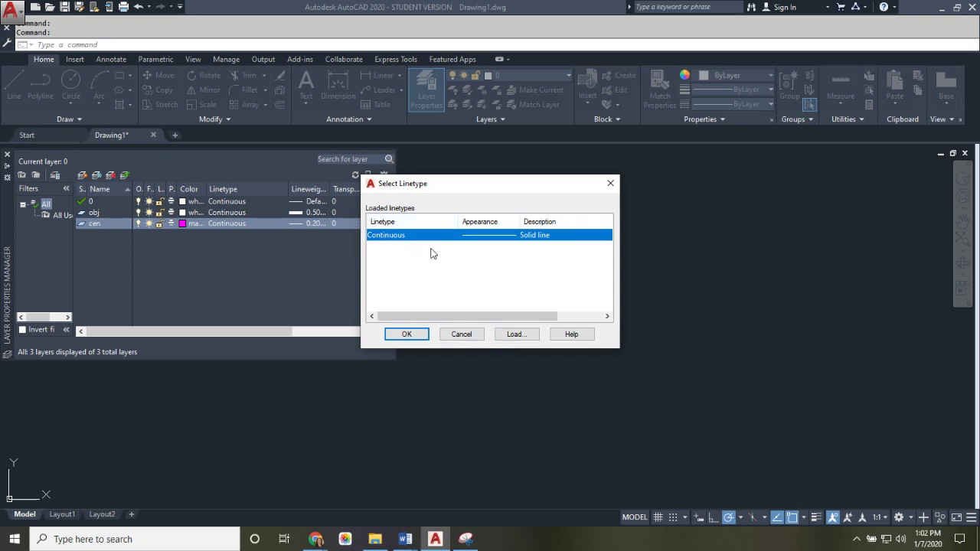
pyautogui.click(521, 340)
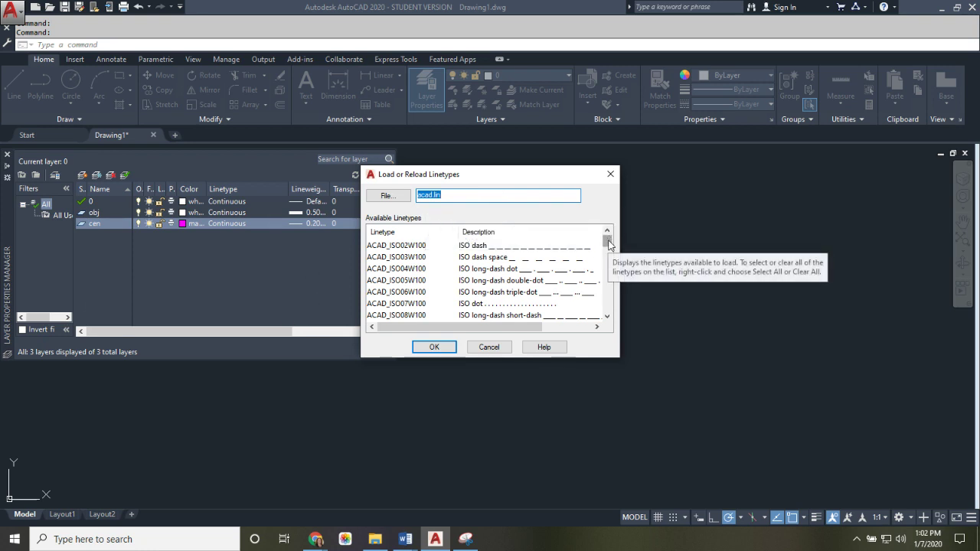
pyautogui.moveTo(608, 243); pyautogui.dragTo(604, 276)
pyautogui.click(383, 268)
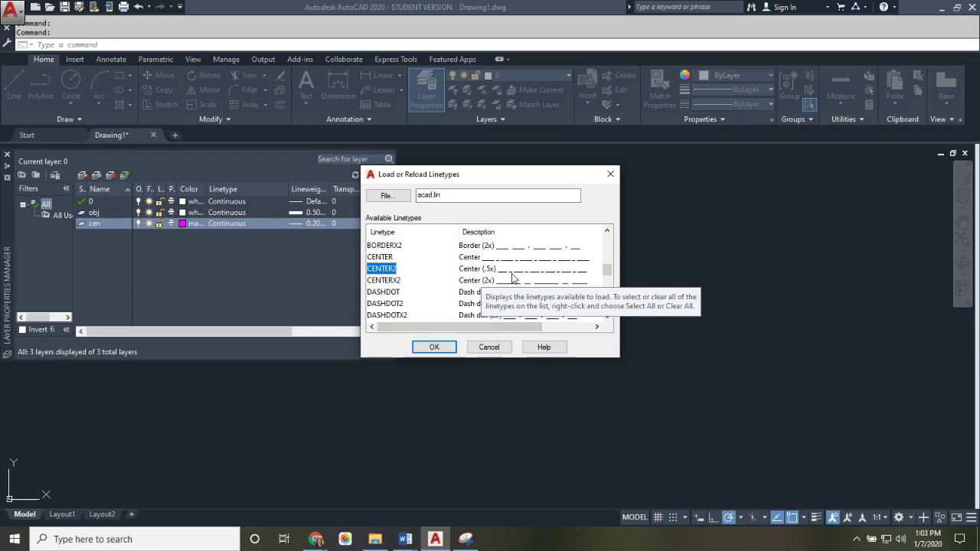
pyautogui.click(433, 347)
pyautogui.click(395, 235)
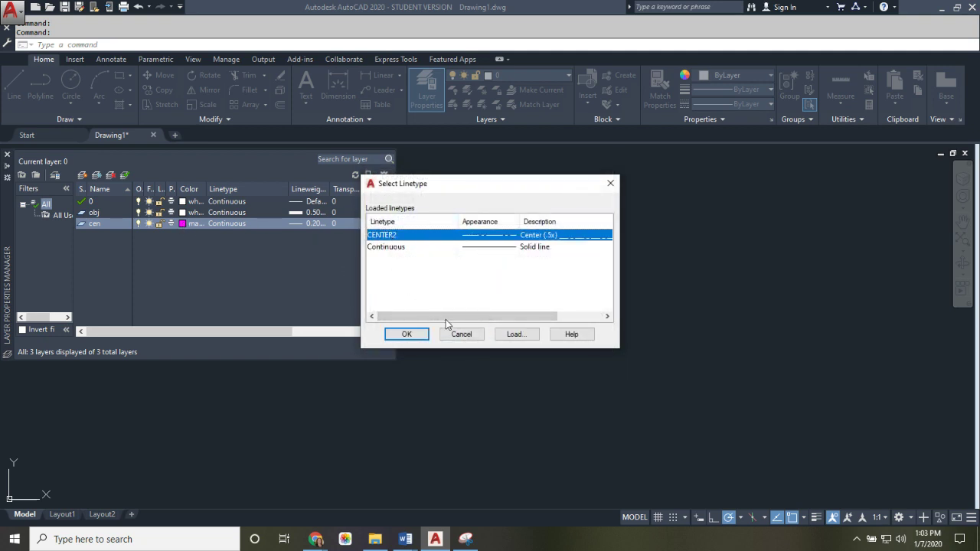
pyautogui.click(407, 334)
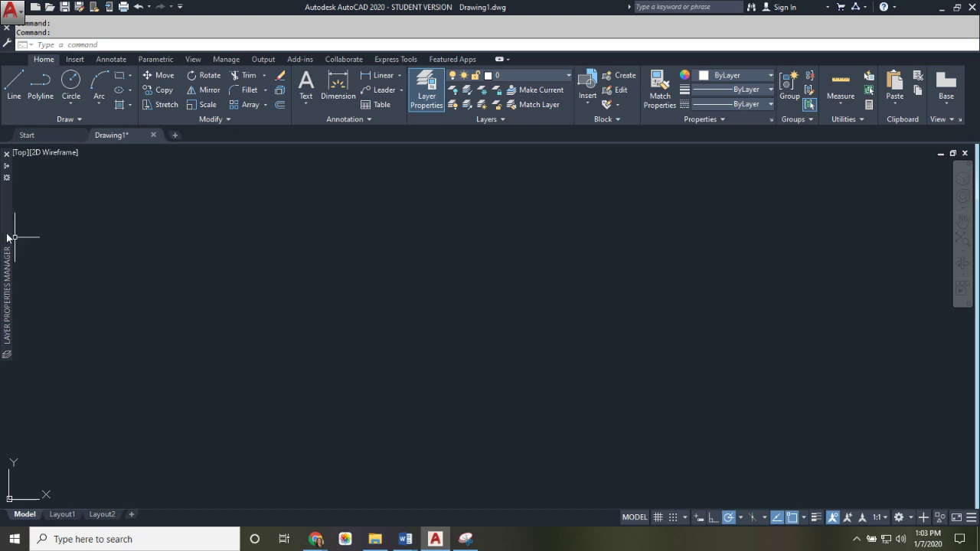
pyautogui.moveTo(8, 237)
pyautogui.click(317, 539)
pyautogui.click(249, 482)
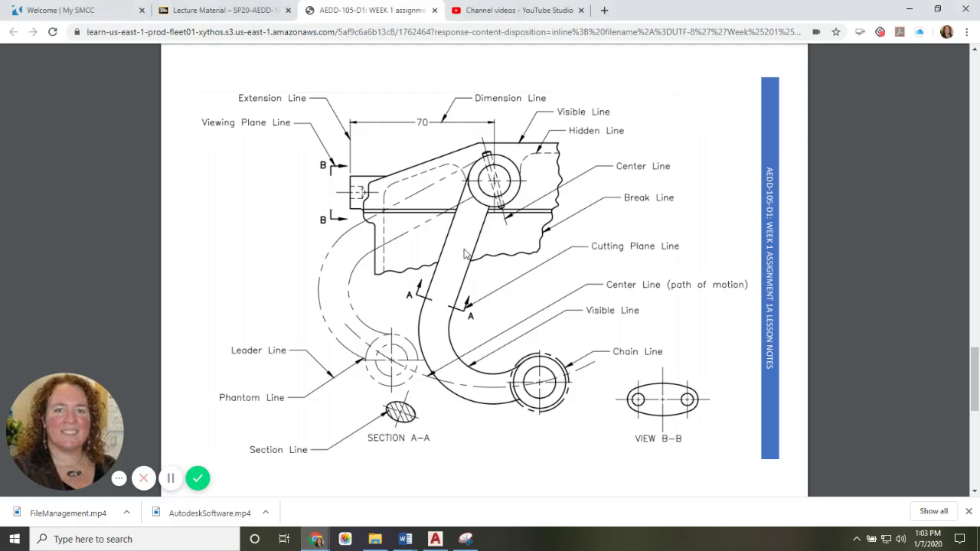
pyautogui.moveTo(975, 363); pyautogui.dragTo(976, 69)
pyautogui.rightClick(976, 123)
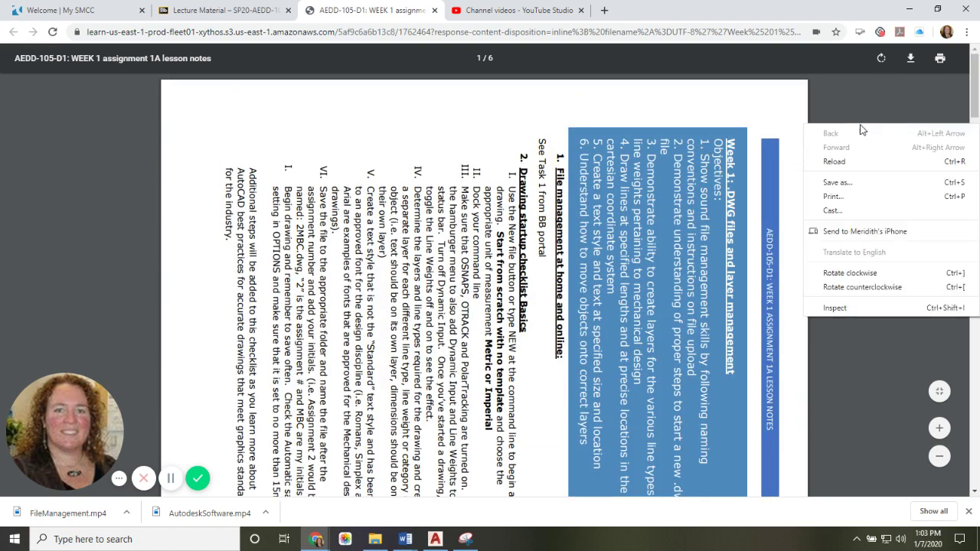
pyautogui.click(866, 289)
pyautogui.hotkey('ctrl', '[')
pyautogui.scroll(-5, 460, 306)
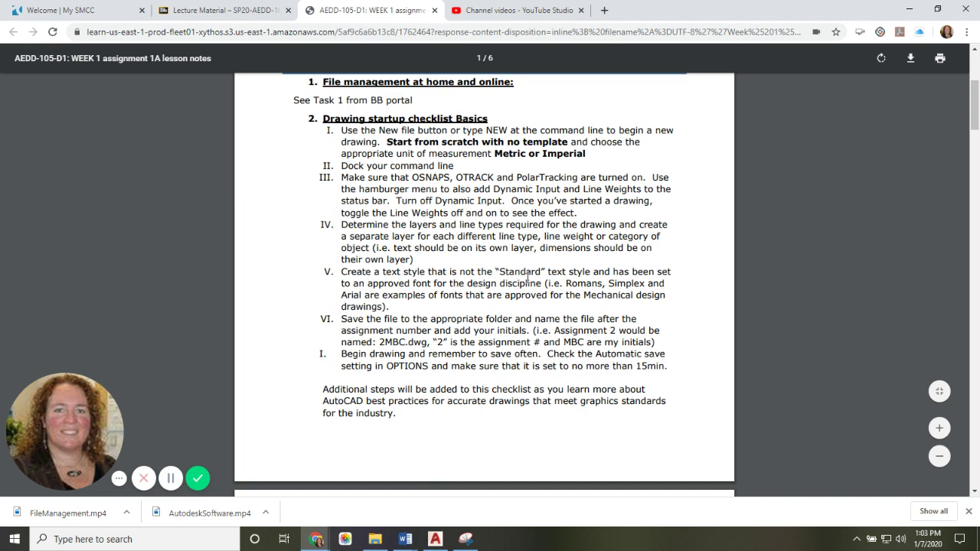
pyautogui.click(435, 539)
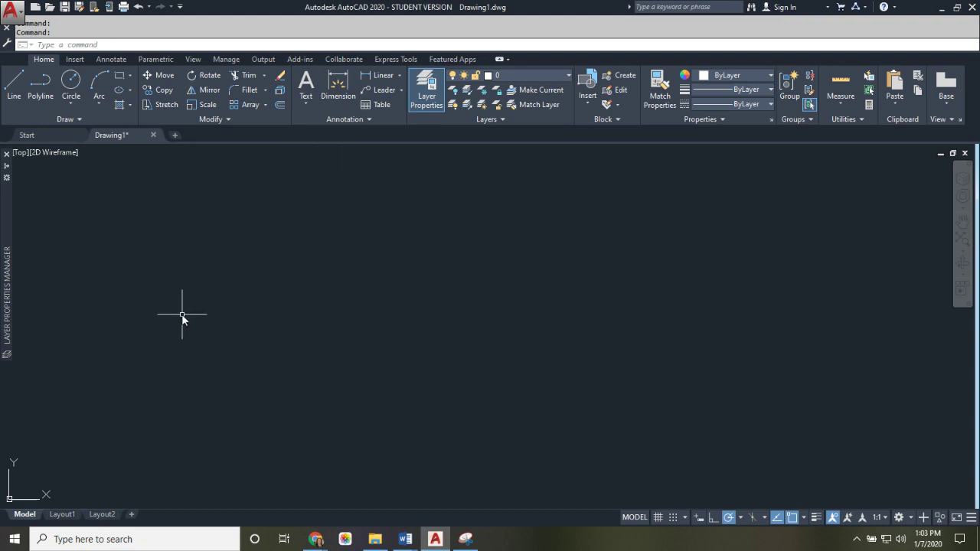
# - Run the STYLE command from the command line to bring up the Text Style dialog
pyautogui.write('s')
pyautogui.write('le')
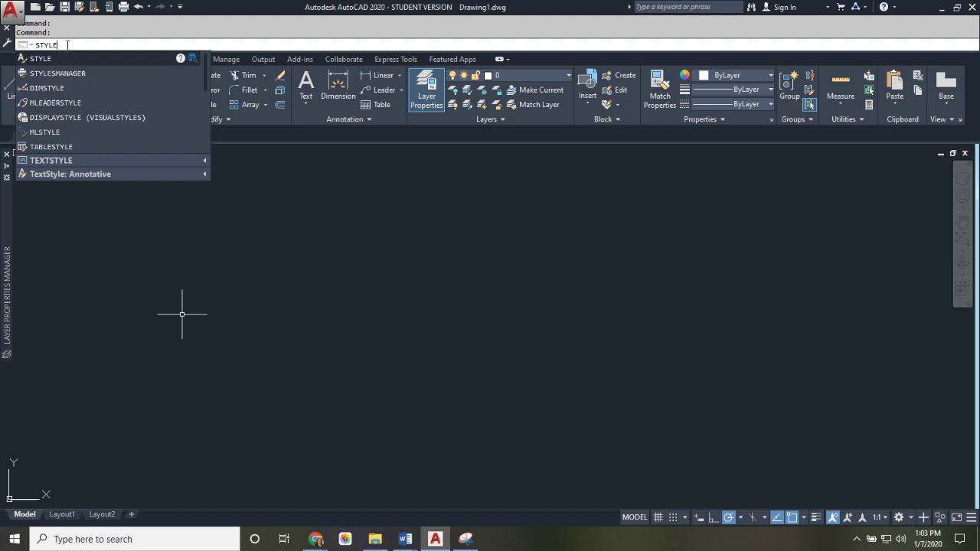
pyautogui.press('BackSpace')
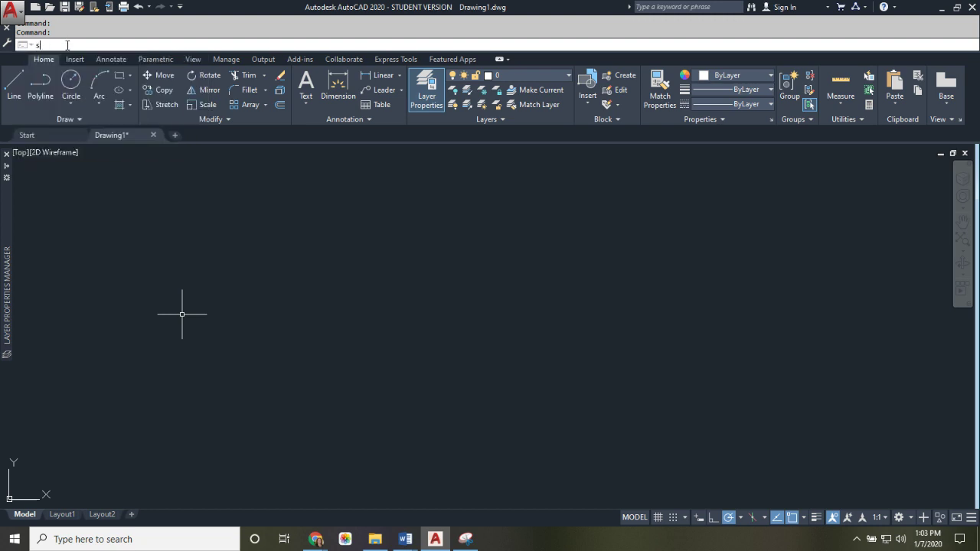
pyautogui.write('sty')
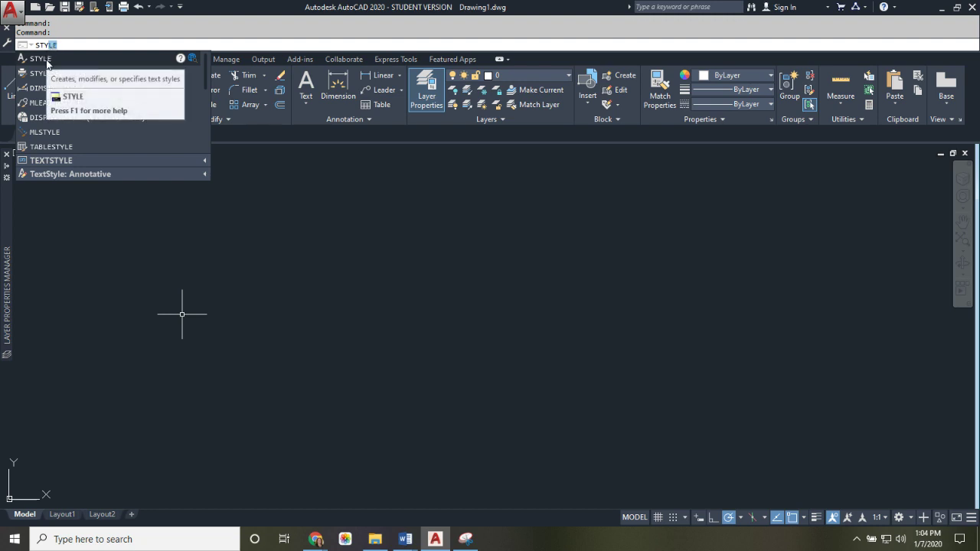
pyautogui.click(43, 59)
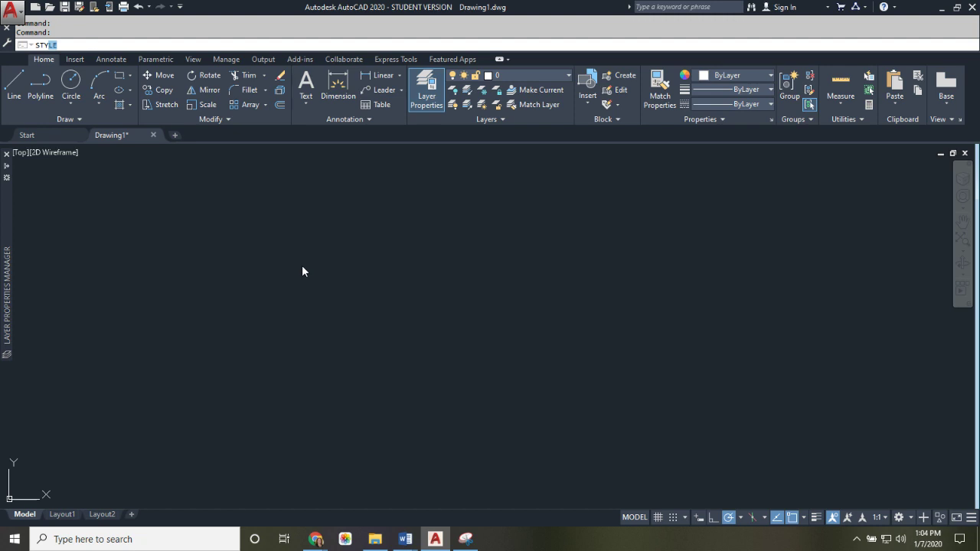
pyautogui.press('Return')
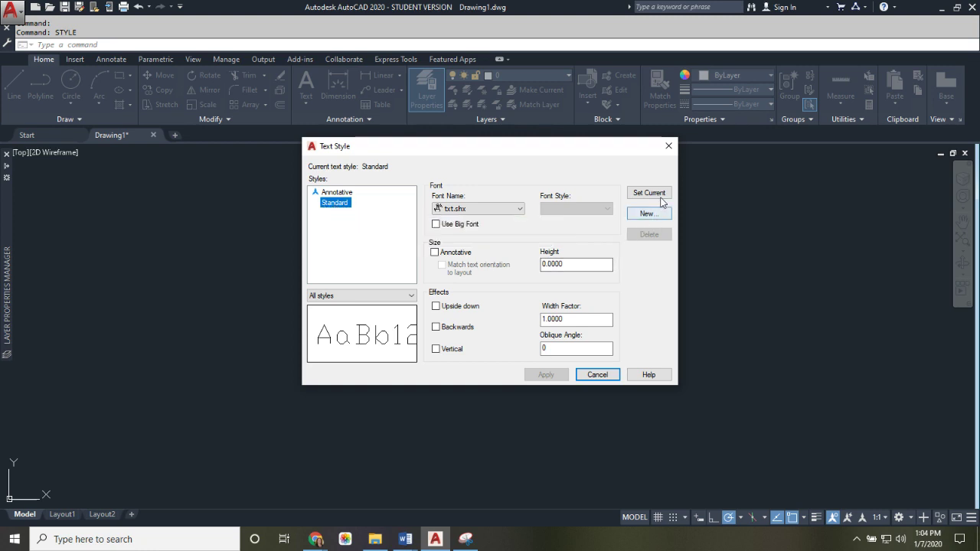
# - Create a new text style named mbc-Romans using the romans.shx font
pyautogui.click(650, 214)
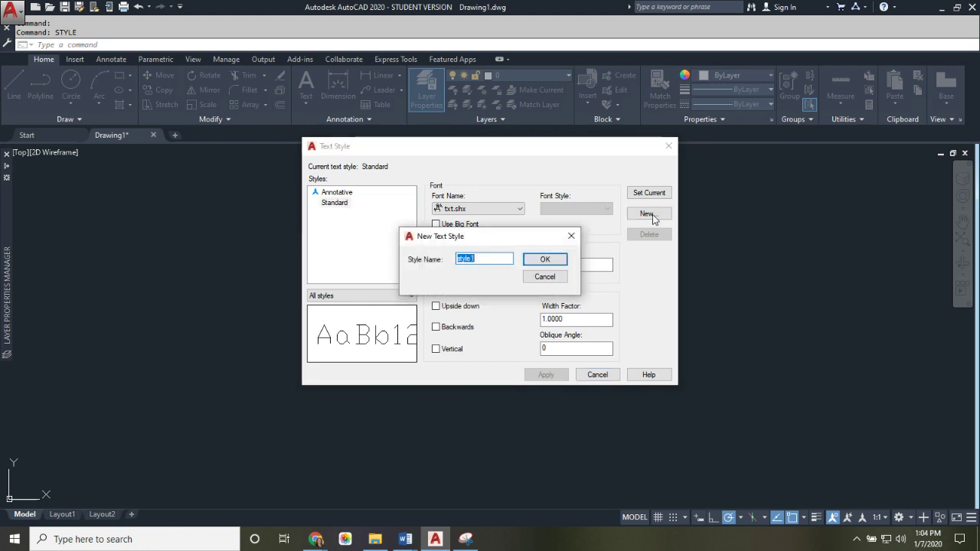
pyautogui.write('mbc-Romans')
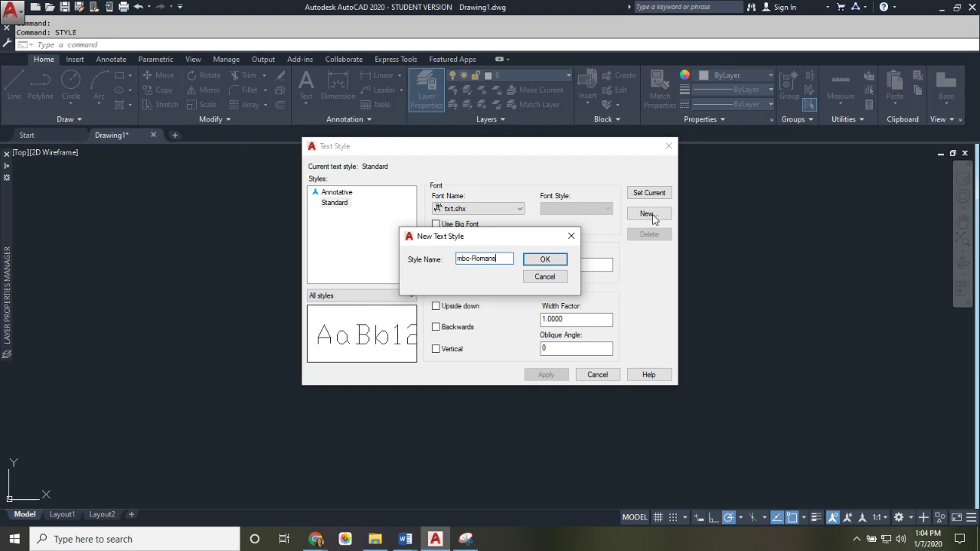
pyautogui.click(547, 261)
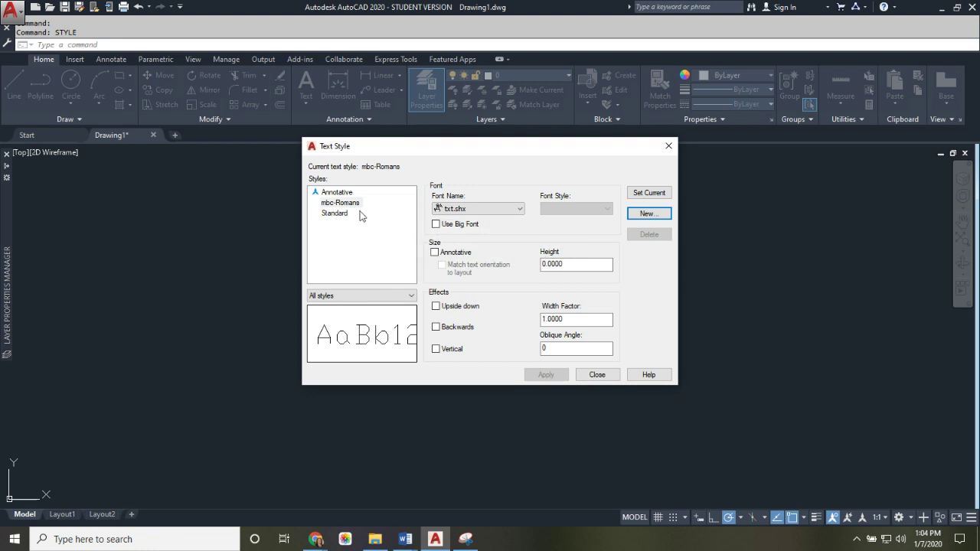
pyautogui.click(520, 213)
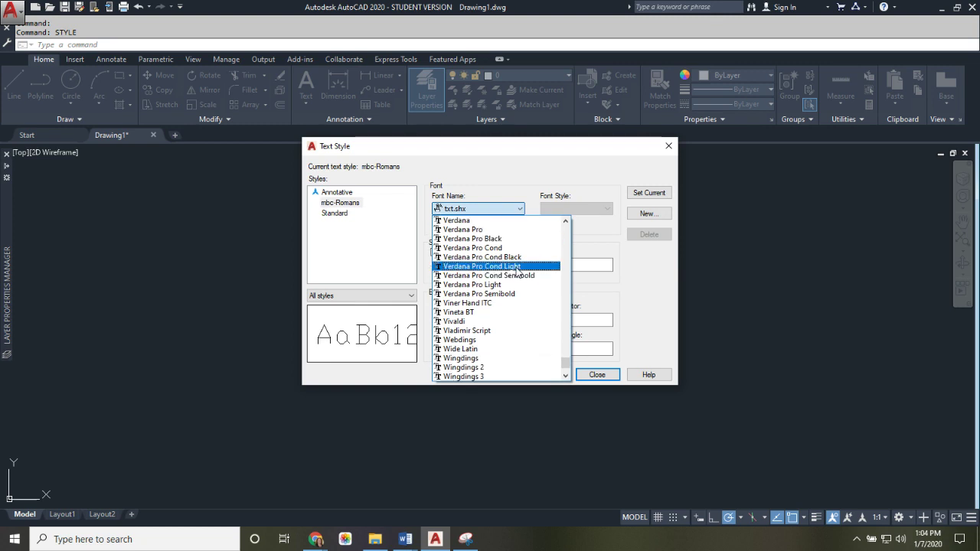
pyautogui.scroll(-3, 517, 270)
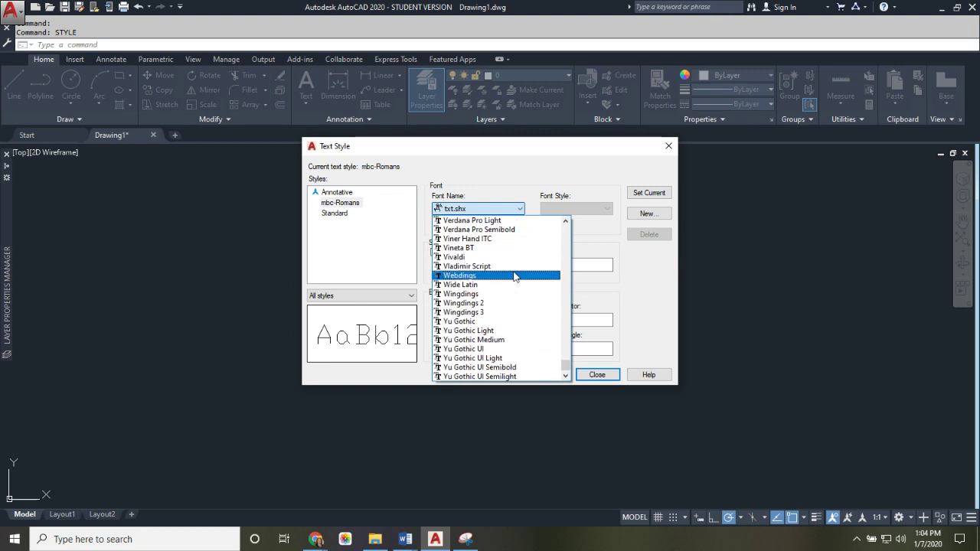
pyautogui.write('romanc')
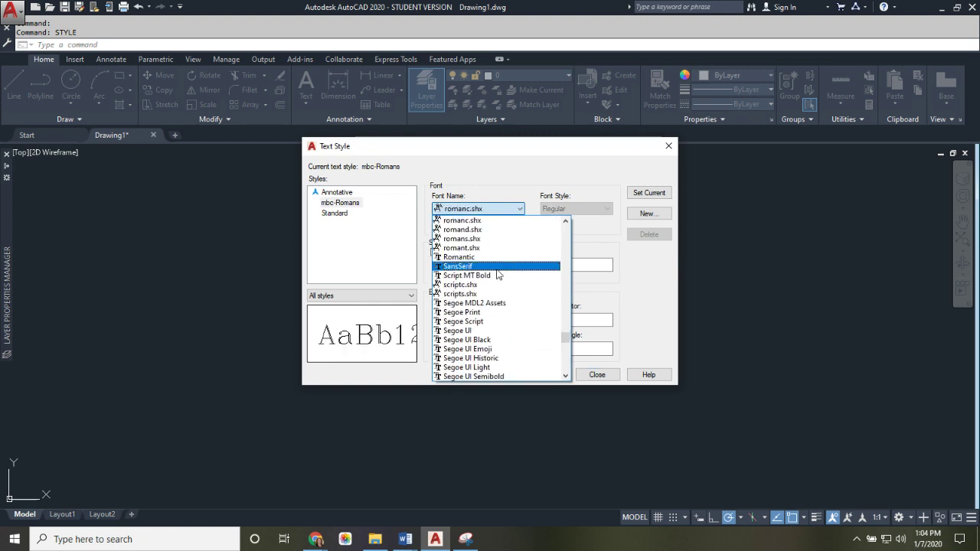
pyautogui.click(476, 239)
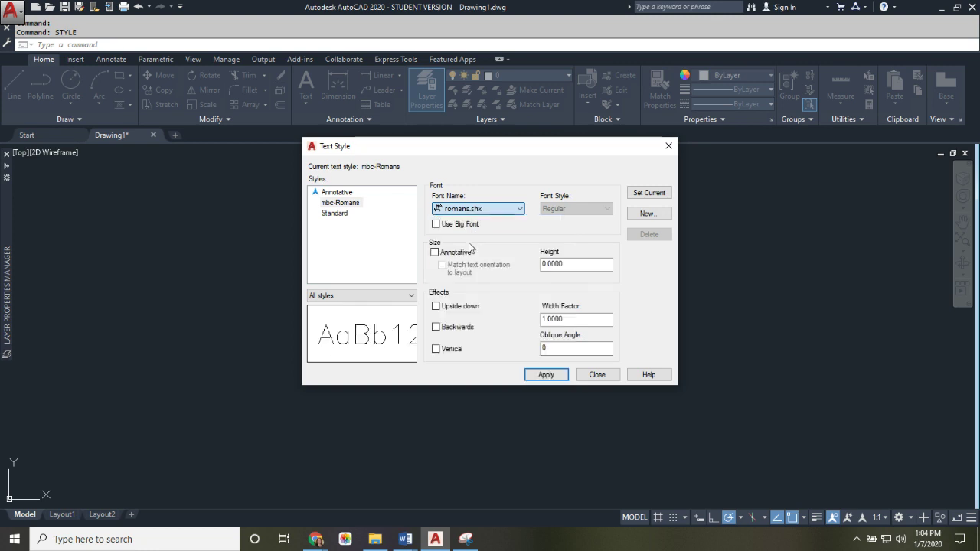
# - Make mbc-Romans annotative with a 0.1250 paper text height and apply it
pyautogui.click(344, 203)
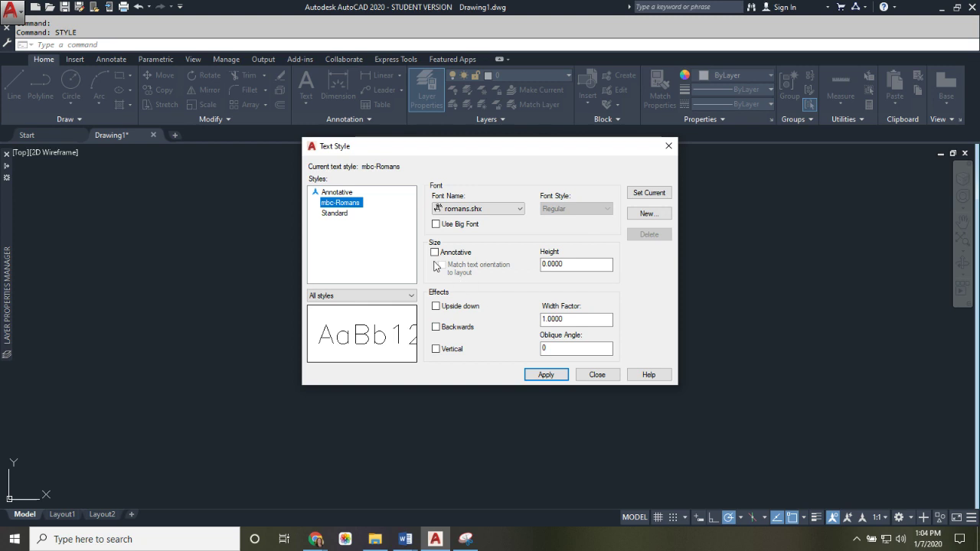
pyautogui.click(435, 252)
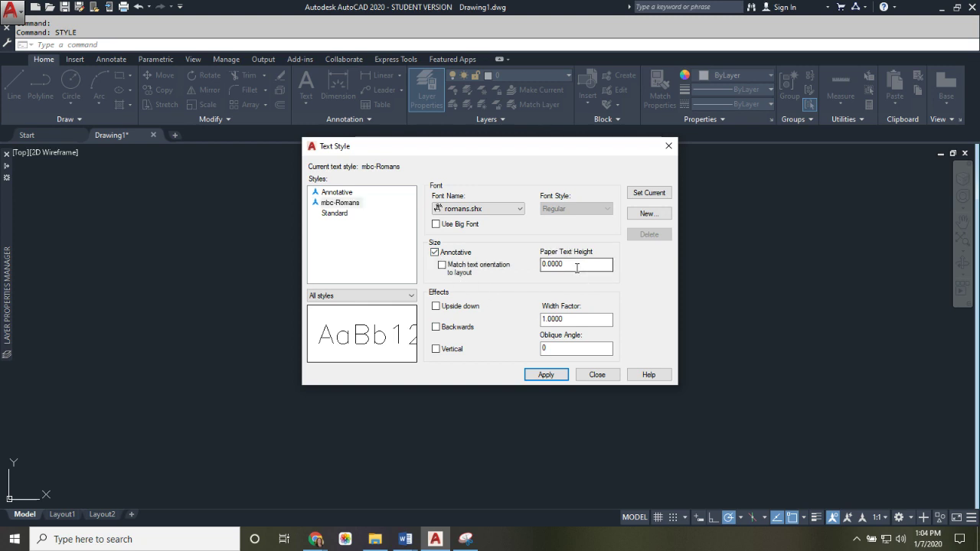
pyautogui.moveTo(583, 264); pyautogui.dragTo(539, 265)
pyautogui.write('.125')
pyautogui.click(544, 375)
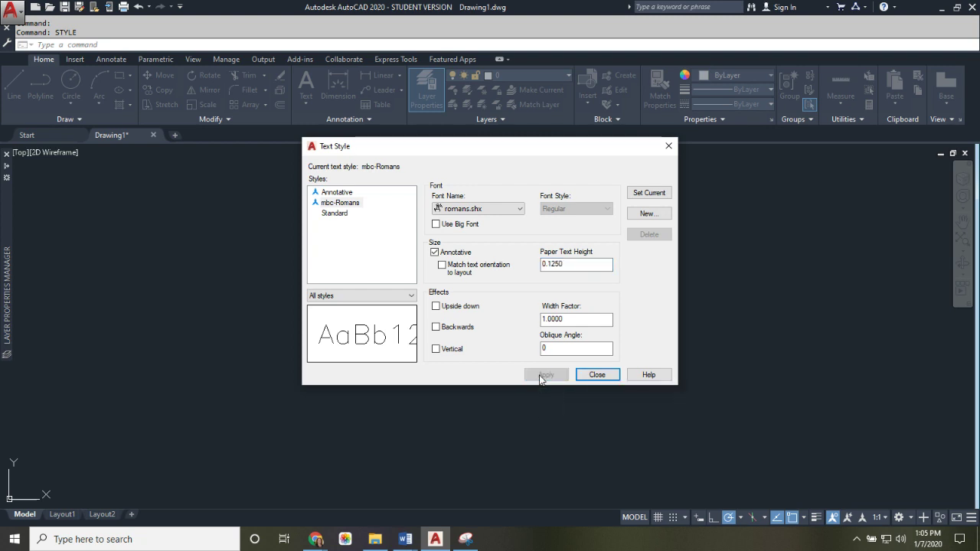
pyautogui.click(596, 375)
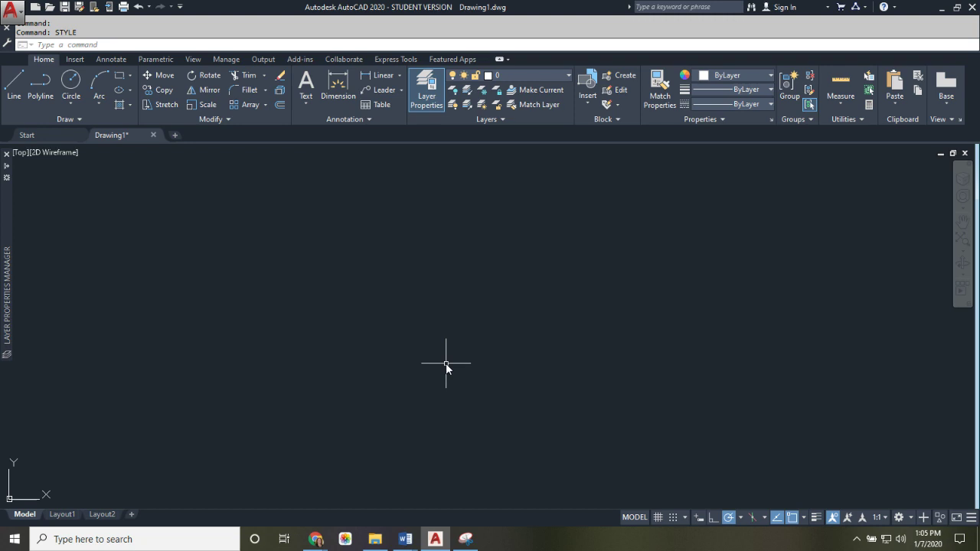
# - Write multiline text 'this is ROMANS font' near the drawing centre at 1:1 annotation scale
pyautogui.click(308, 106)
pyautogui.click(111, 60)
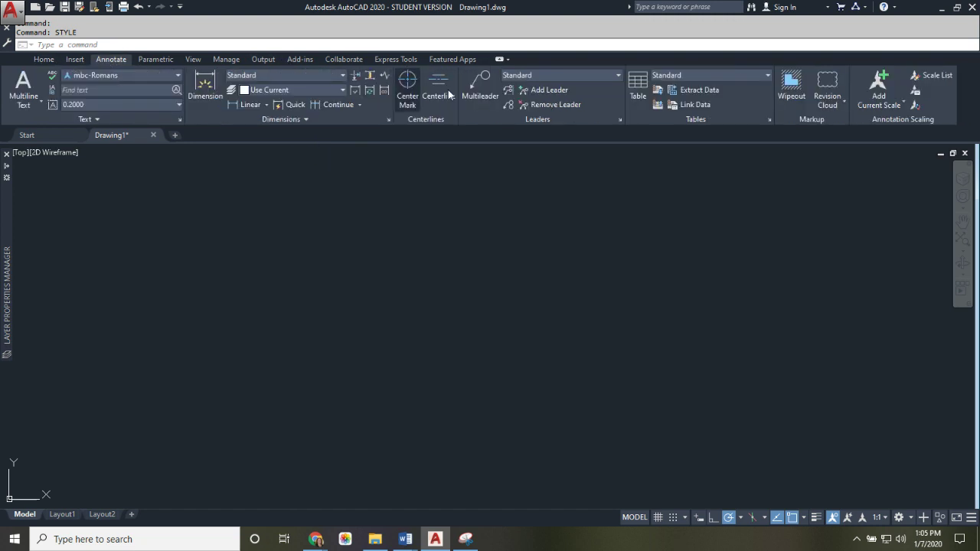
pyautogui.click(22, 82)
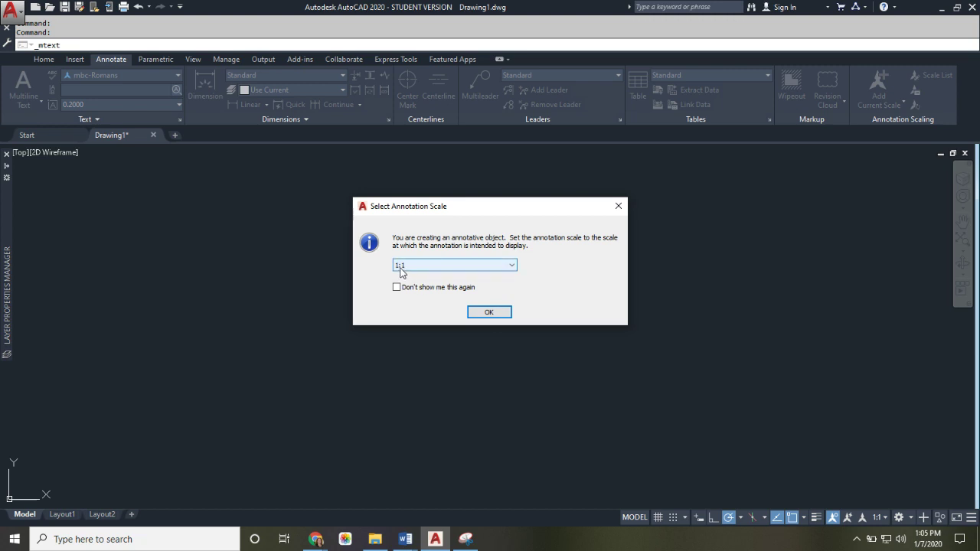
pyautogui.click(482, 311)
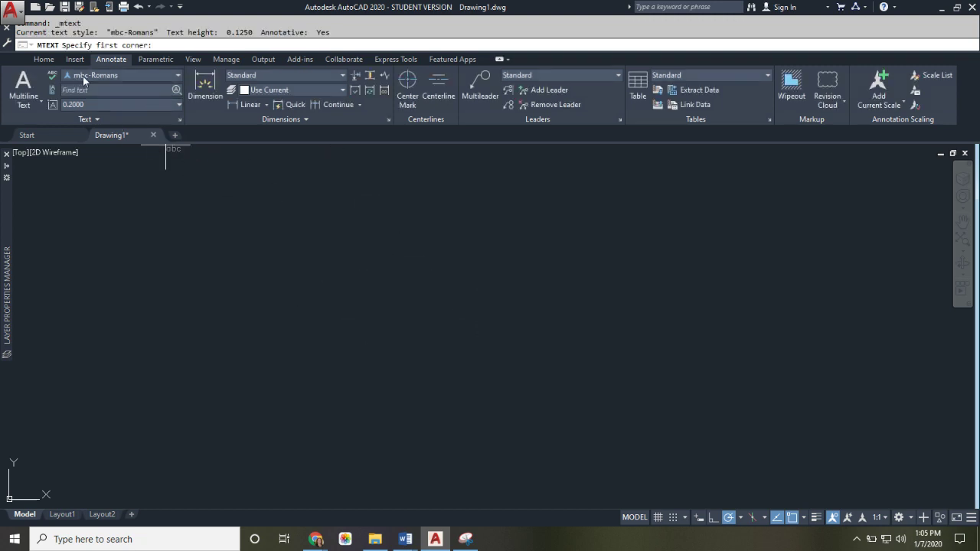
pyautogui.click(400, 305)
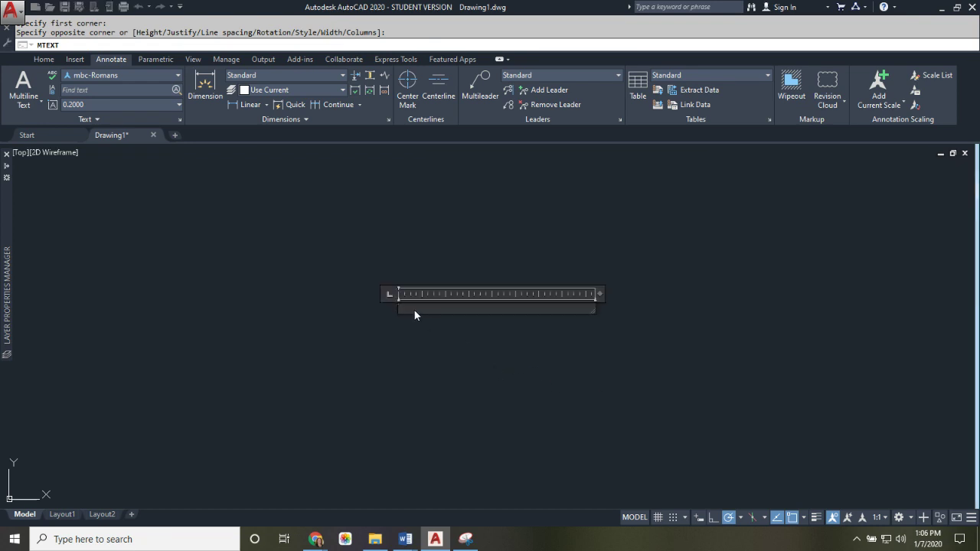
pyautogui.write('this is ROMANS font')
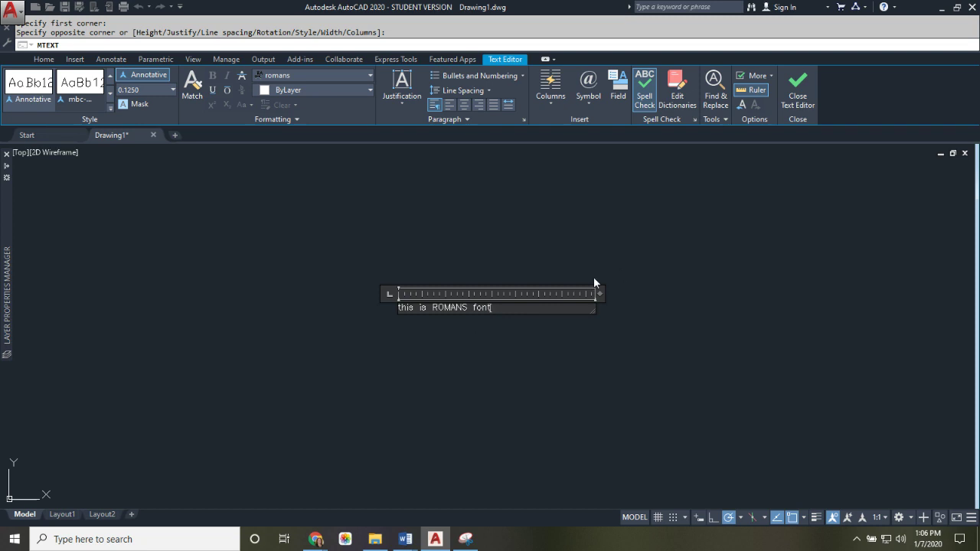
pyautogui.click(594, 283)
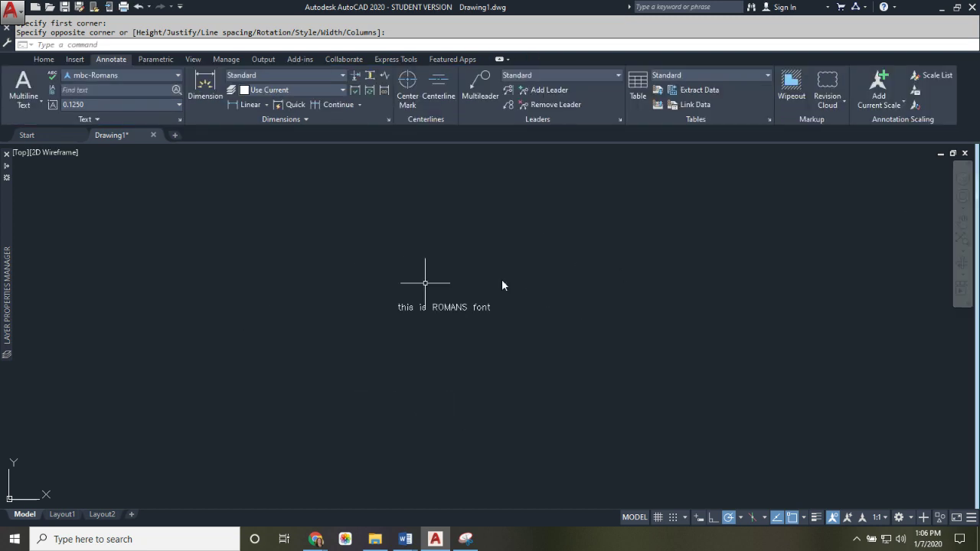
# - Grip-move the ROMANS note up-left and narrow its width so 'font' wraps below
pyautogui.click(449, 309)
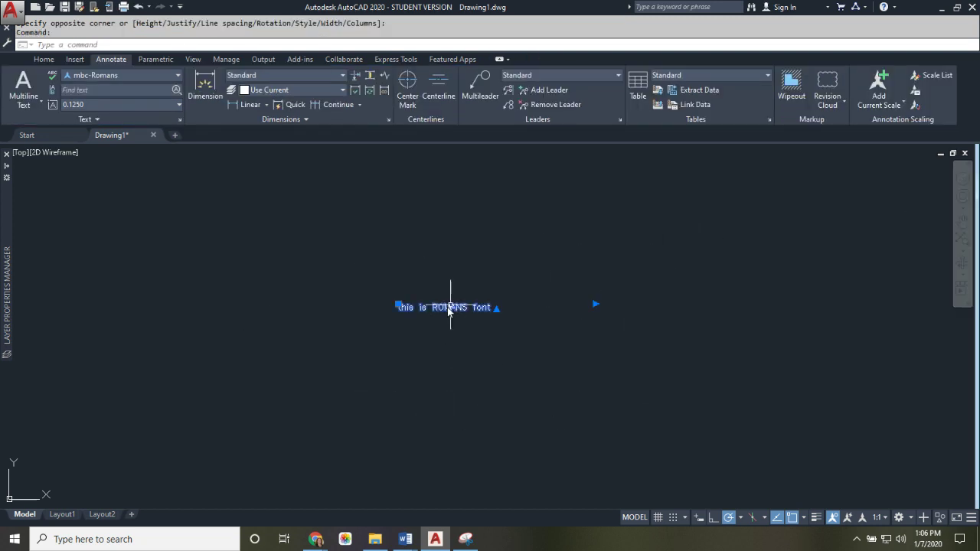
pyautogui.click(397, 306)
pyautogui.click(262, 227)
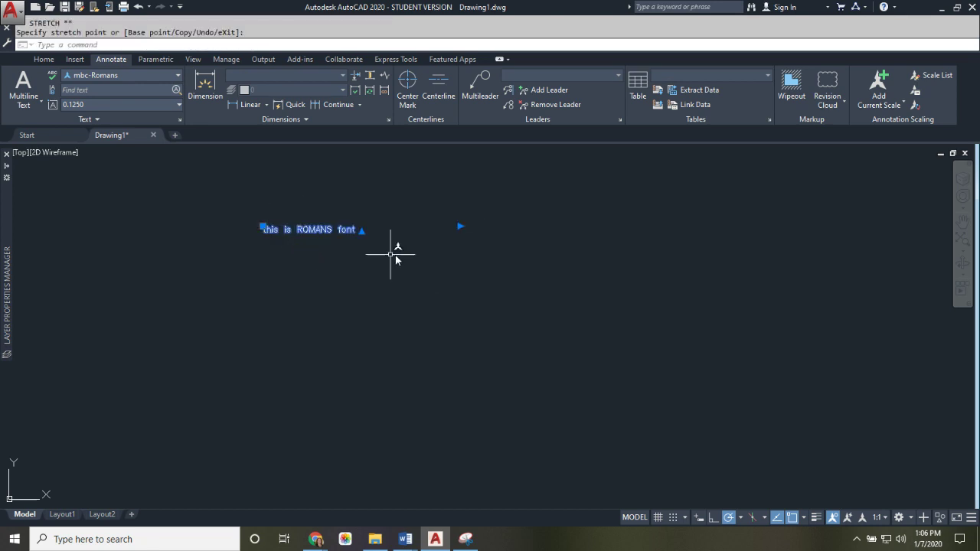
pyautogui.click(460, 226)
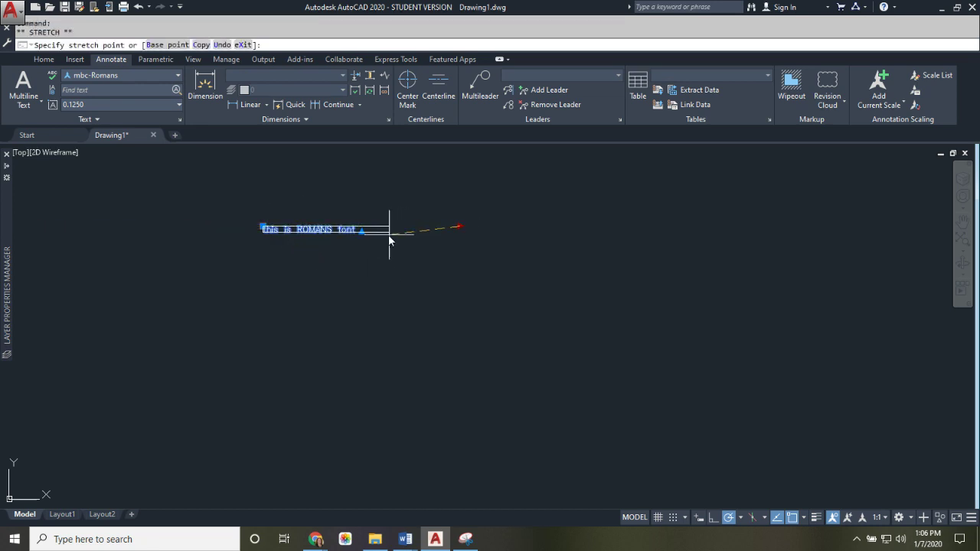
pyautogui.click(337, 244)
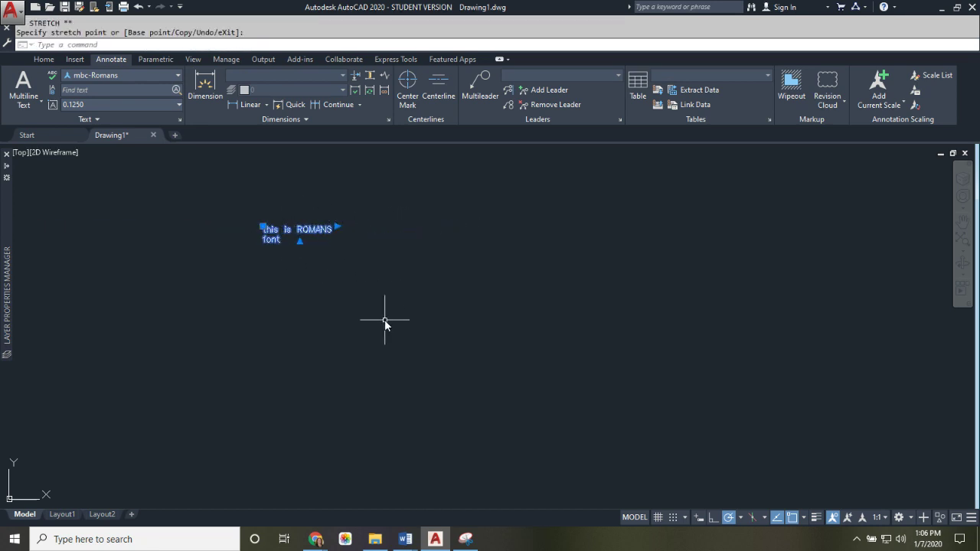
pyautogui.press('Escape')
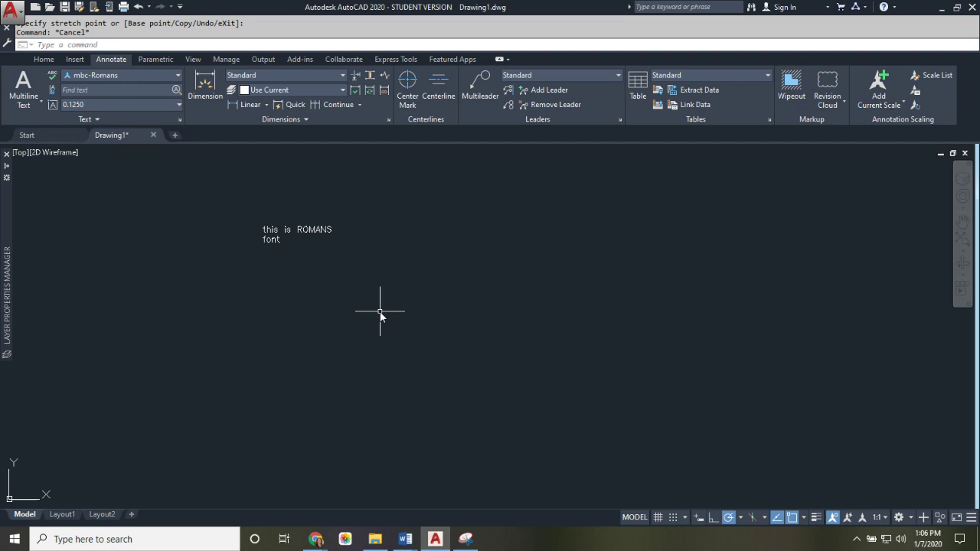
# - Use DT to place single-line text 'this is "d" text' at the default rotation
pyautogui.write('DT')
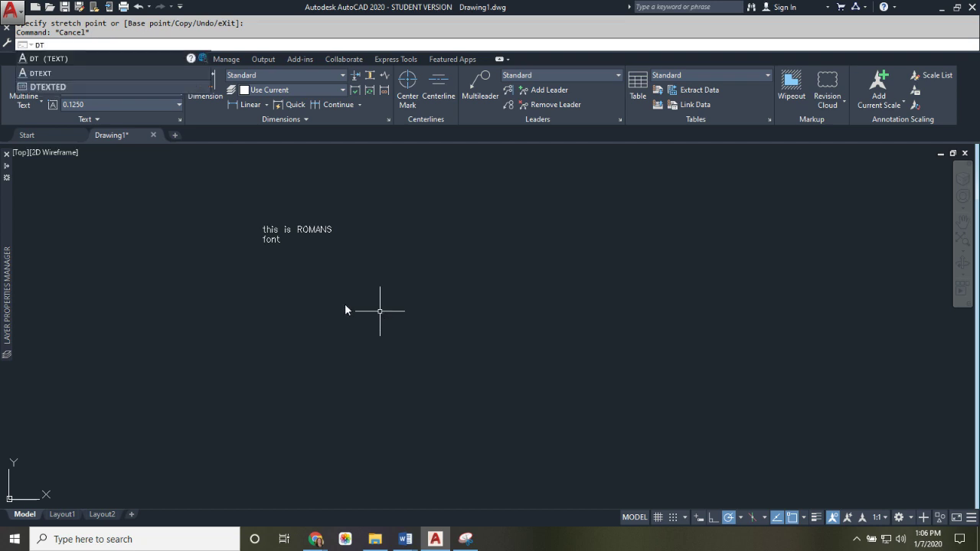
pyautogui.click(45, 58)
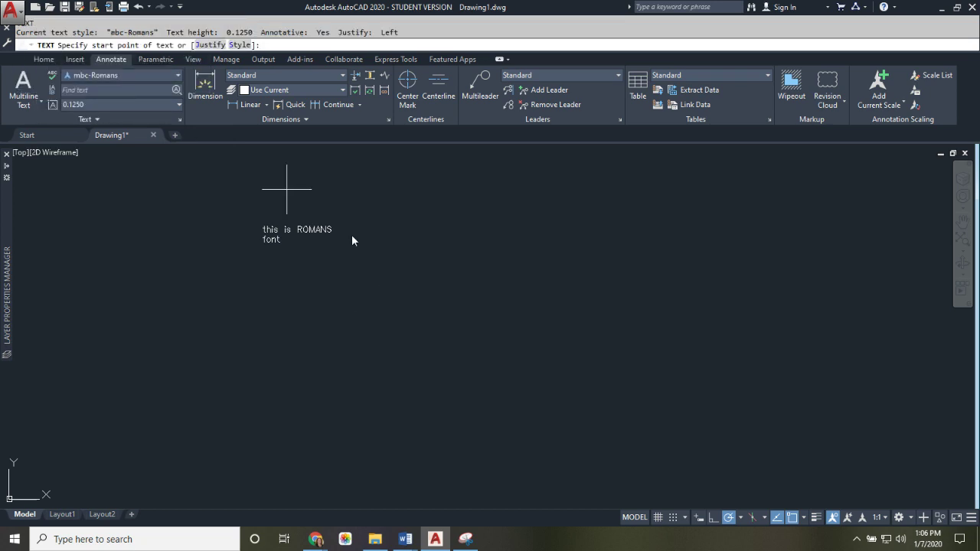
pyautogui.click(403, 284)
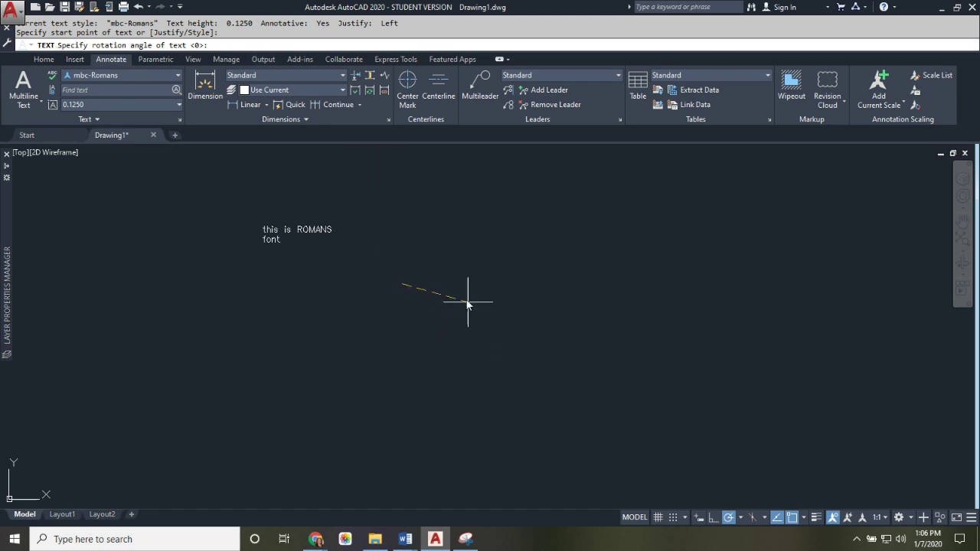
pyautogui.press('Return')
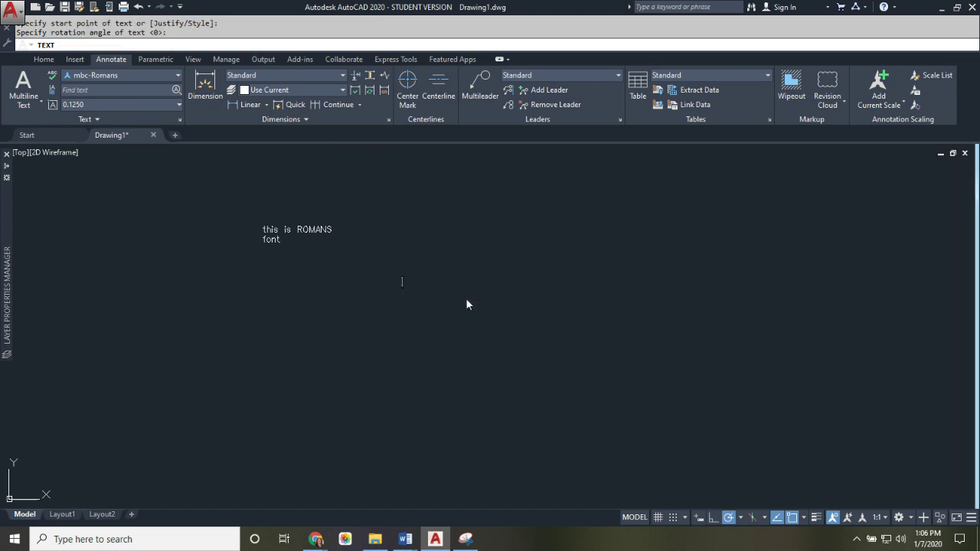
pyautogui.write('this is T')
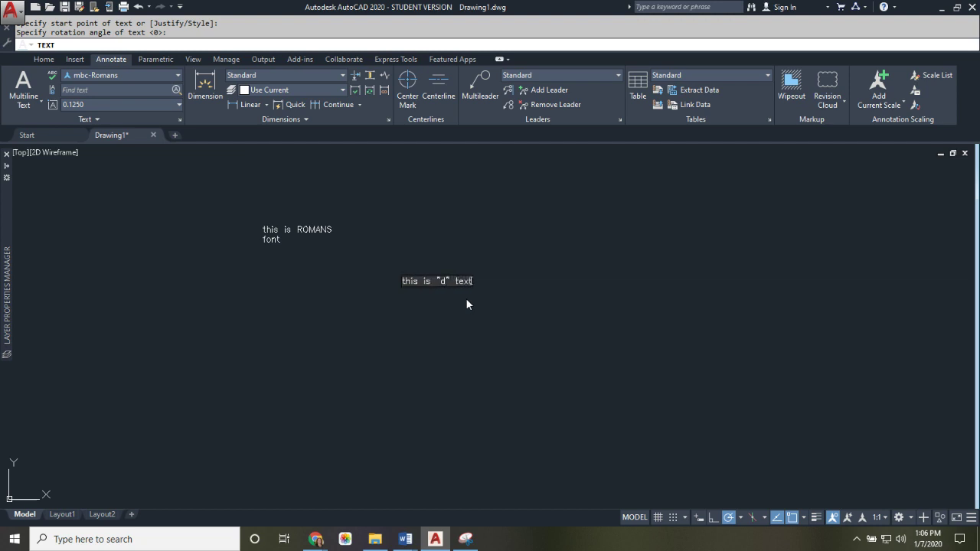
pyautogui.press('Return')
pyautogui.press('Return')
# - Select the "d" text and reposition it up beside the ROMANS note
pyautogui.click(475, 280)
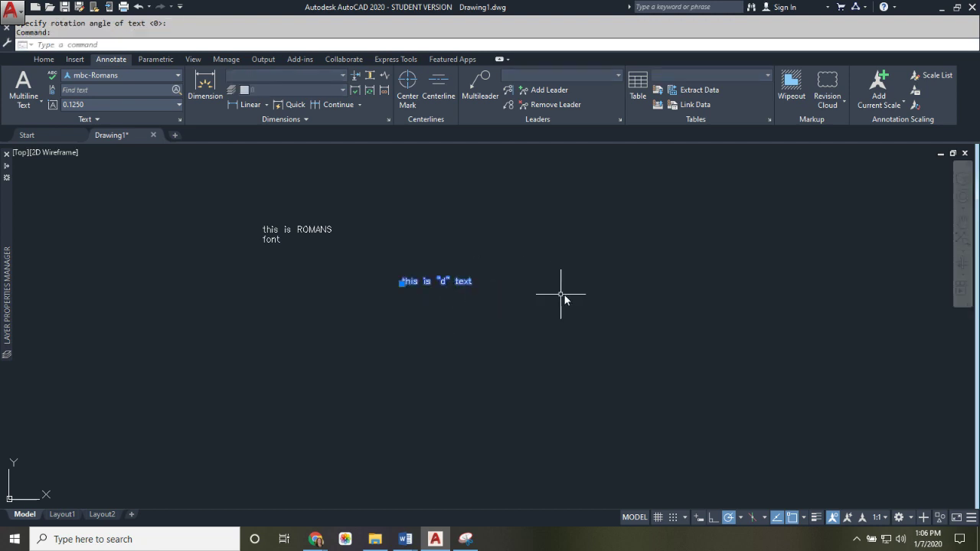
pyautogui.click(401, 282)
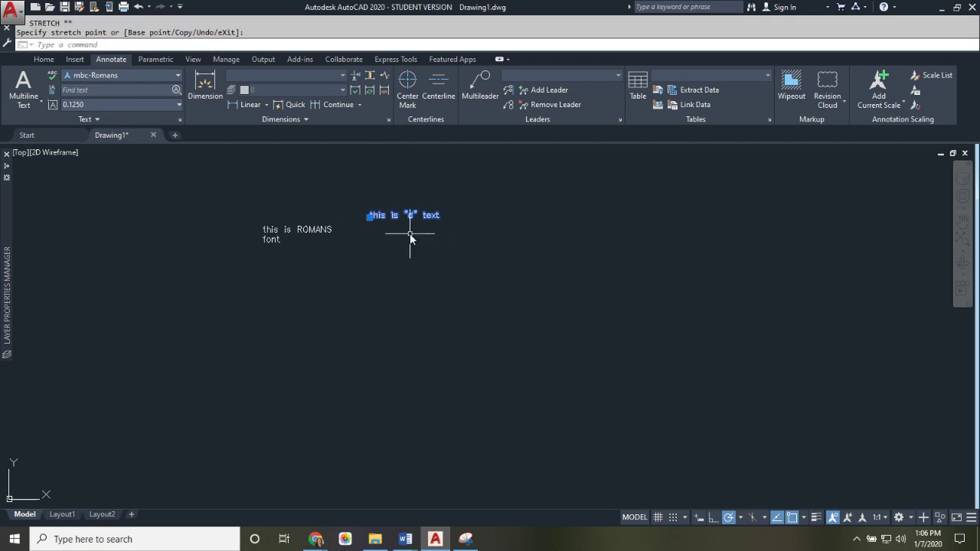
pyautogui.moveTo(322, 540)
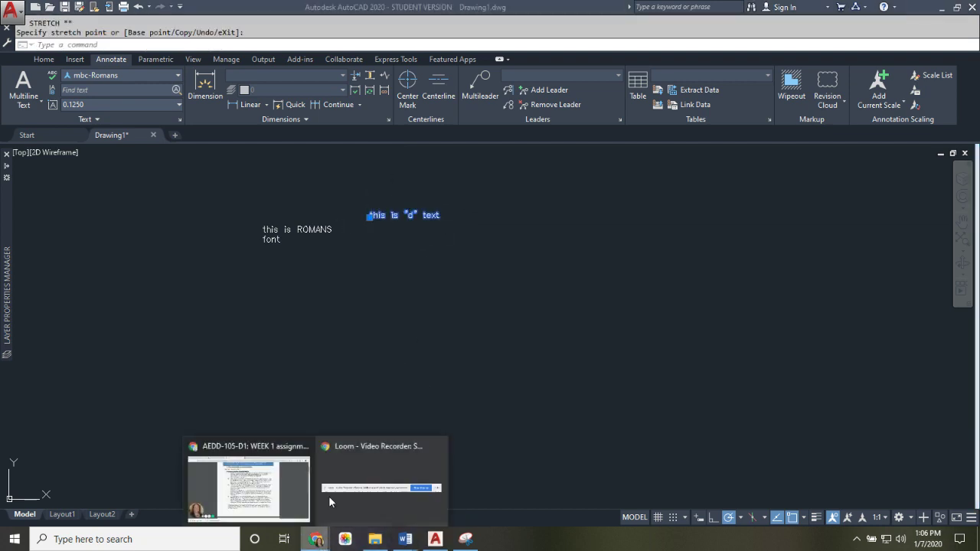
pyautogui.click(265, 483)
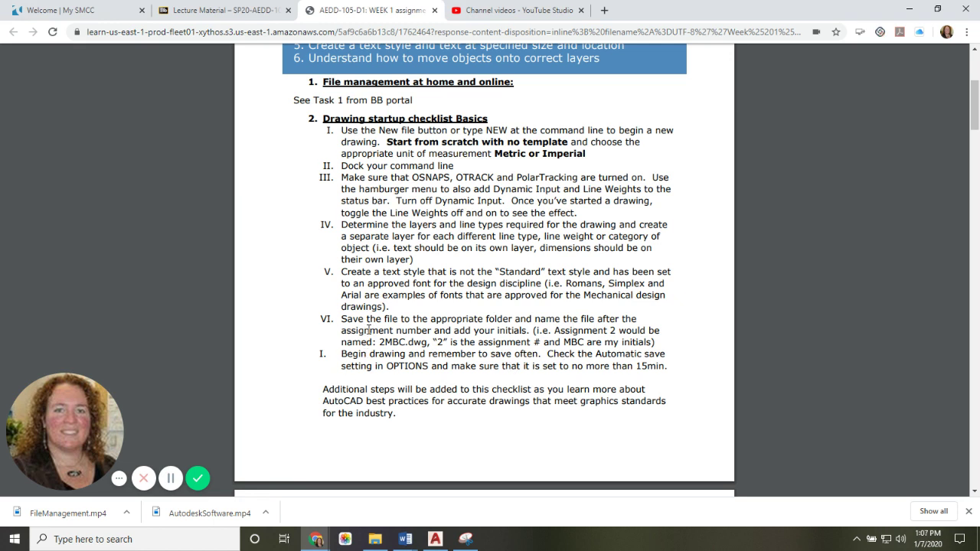
pyautogui.click(435, 539)
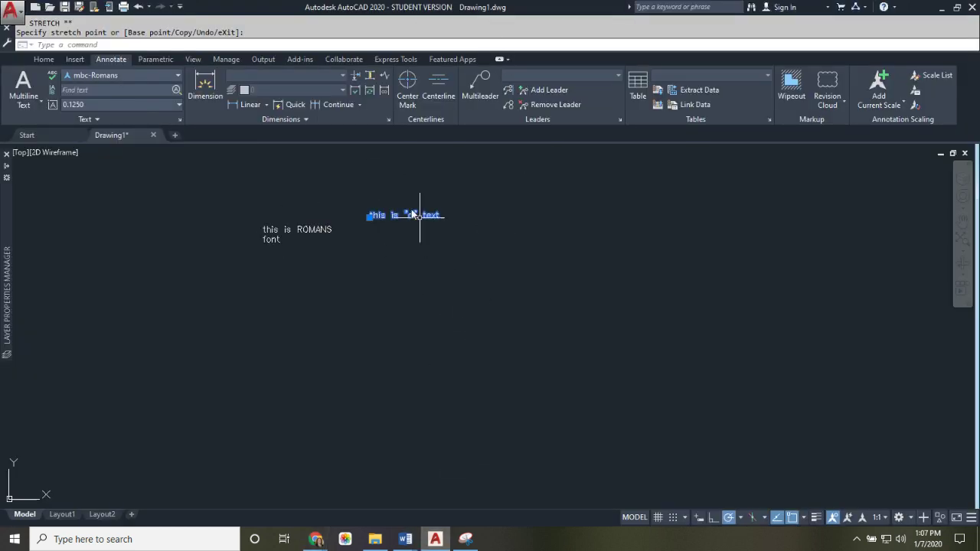
# - Save the drawing as MBC1A.dwg in AEDD-105 CAD GRAPHICS > WORK IN PROGRESS
pyautogui.click(44, 60)
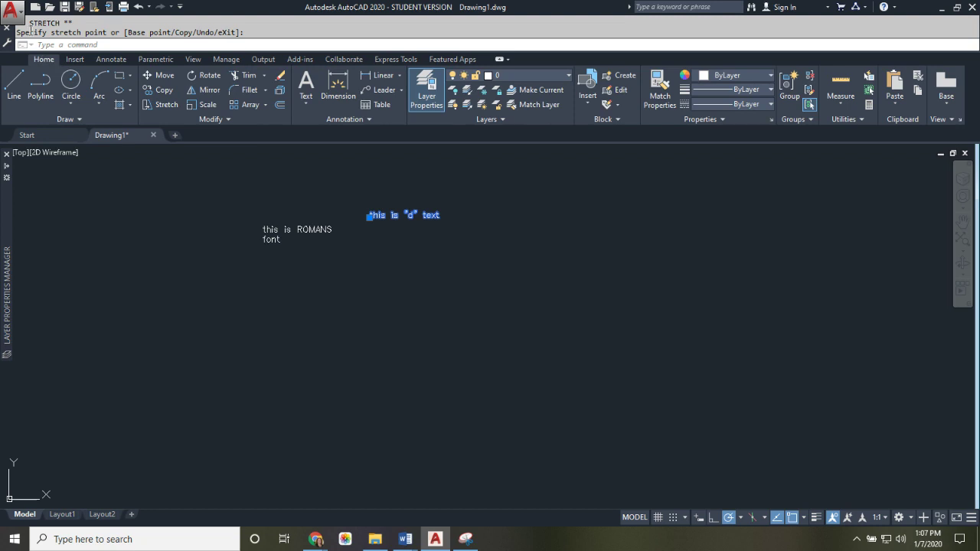
pyautogui.click(80, 11)
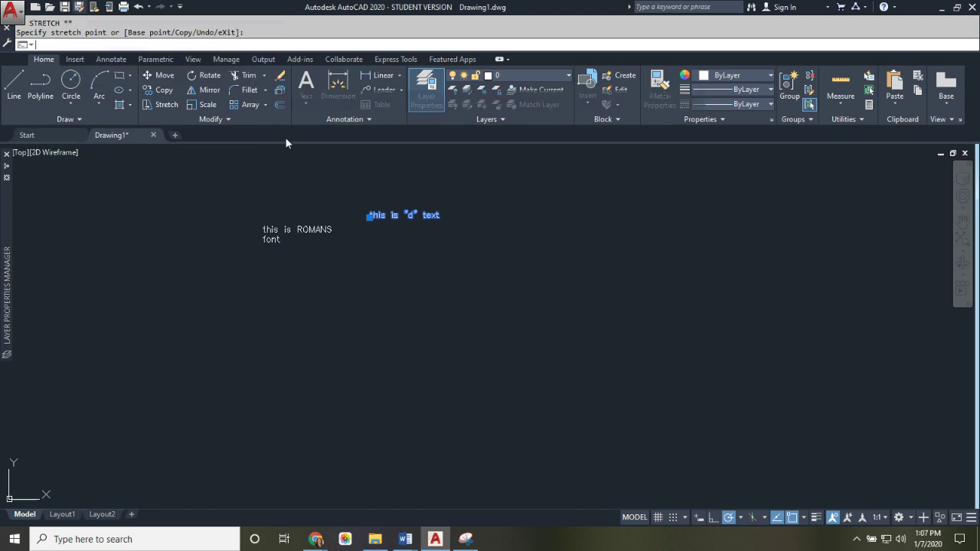
pyautogui.doubleClick(437, 179)
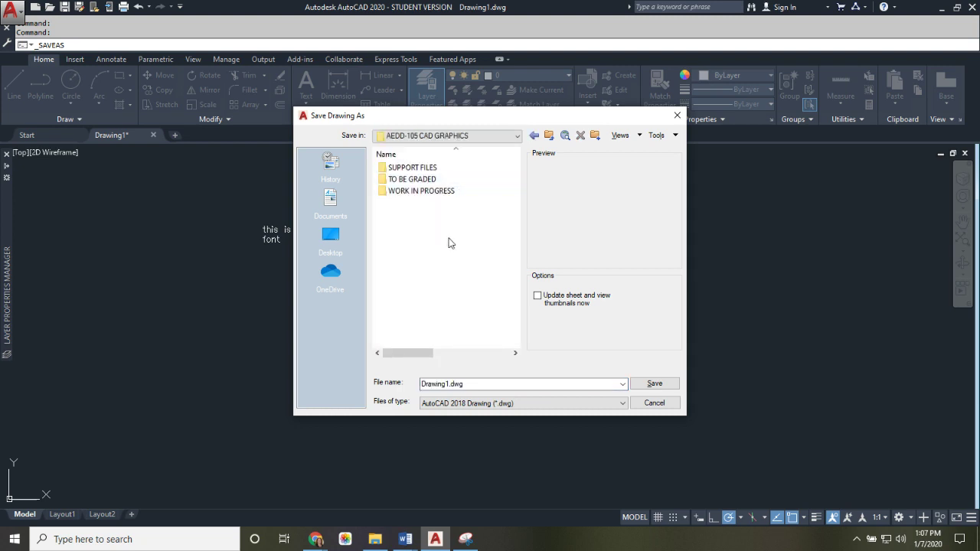
pyautogui.click(428, 193)
pyautogui.doubleClick(429, 193)
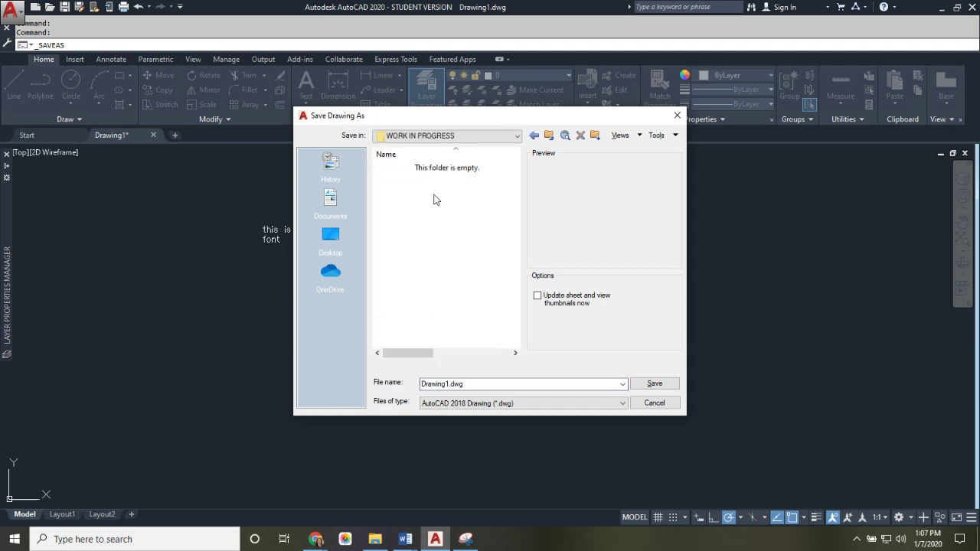
pyautogui.doubleClick(452, 383)
pyautogui.moveTo(448, 383); pyautogui.dragTo(404, 384)
pyautogui.write('MBC1A')
pyautogui.click(655, 384)
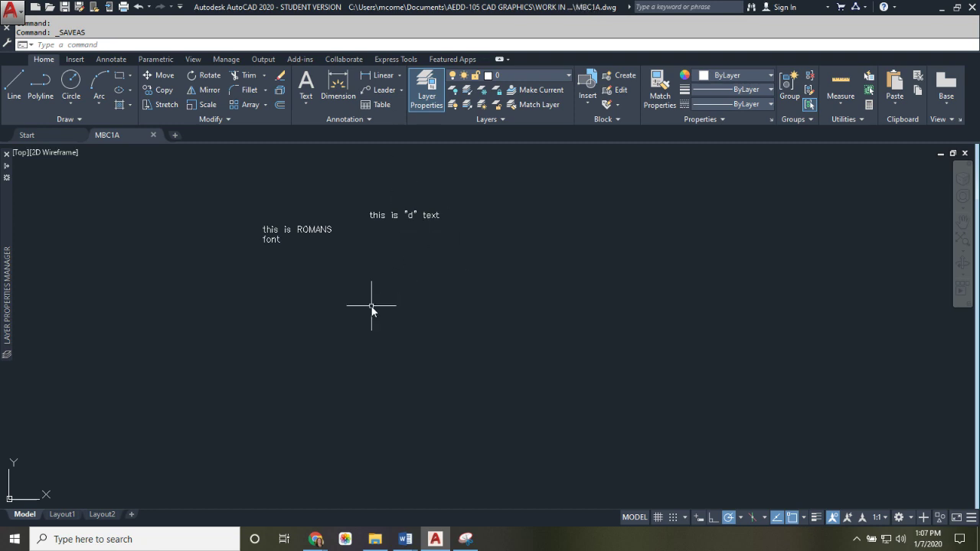
pyautogui.write('OPTIONS')
pyautogui.press('Return')
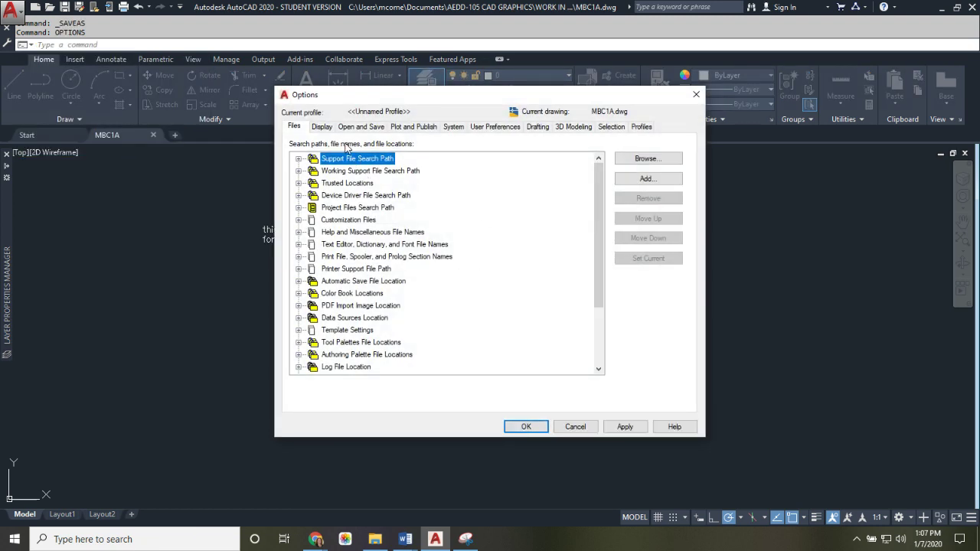
pyautogui.click(359, 134)
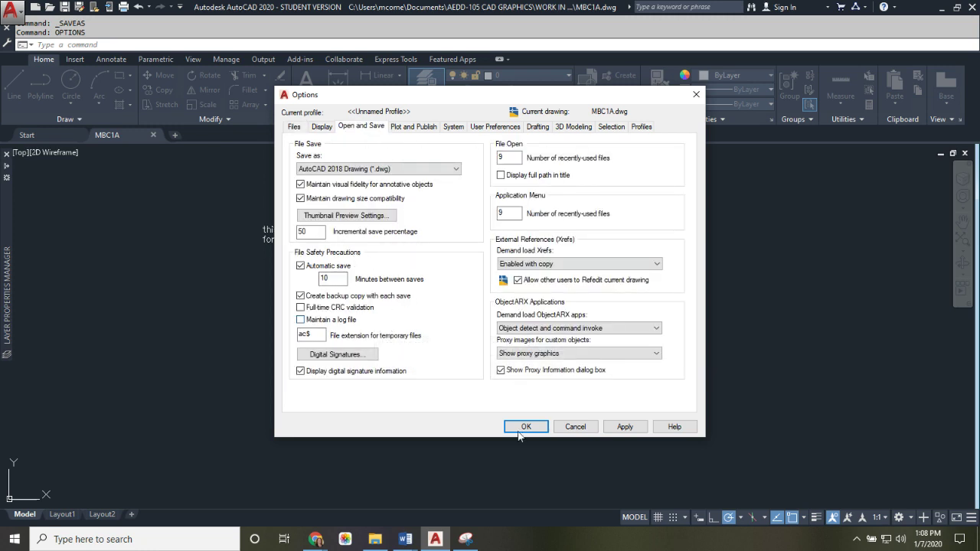
pyautogui.click(579, 425)
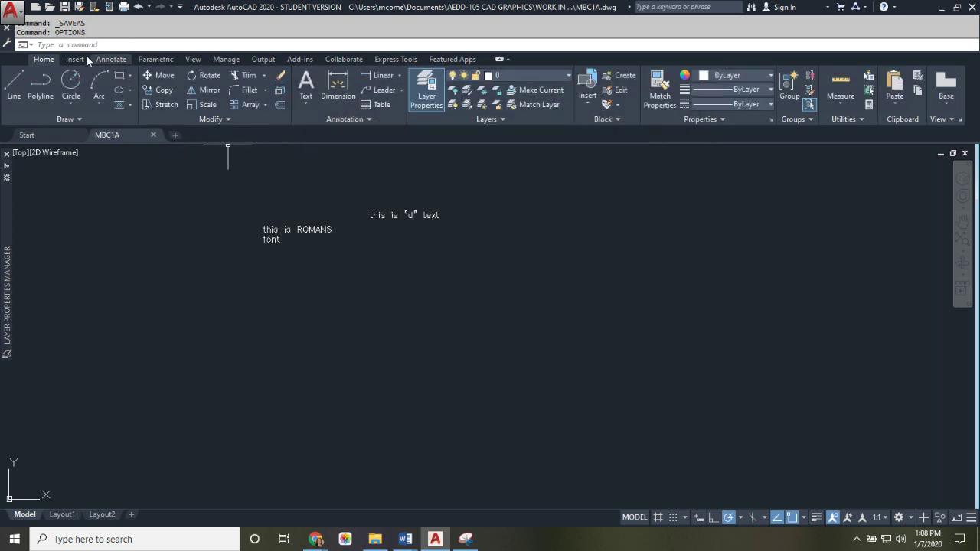
# - Open Options with OP, check the 10-minute autosave interval, then view the Files tab
pyautogui.click(75, 43)
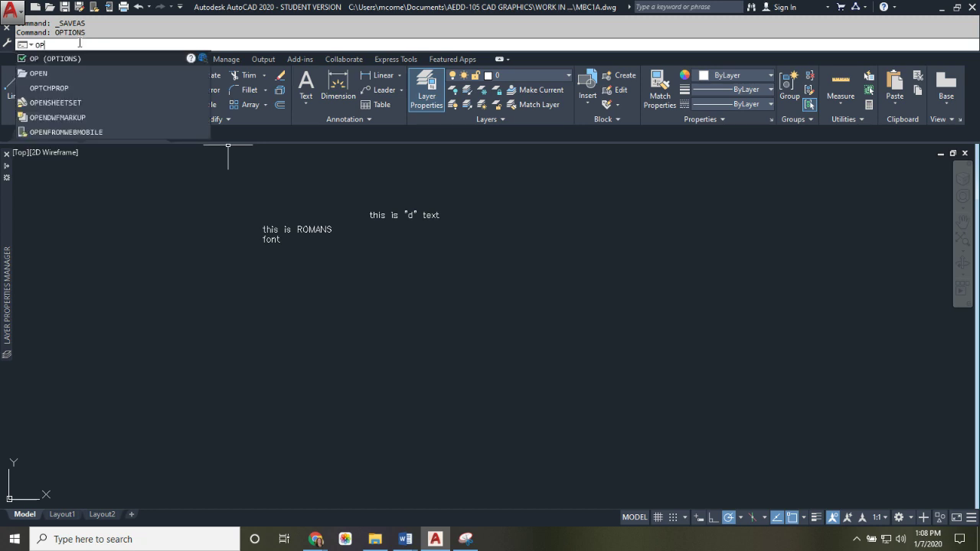
pyautogui.write('OP')
pyautogui.press('Return')
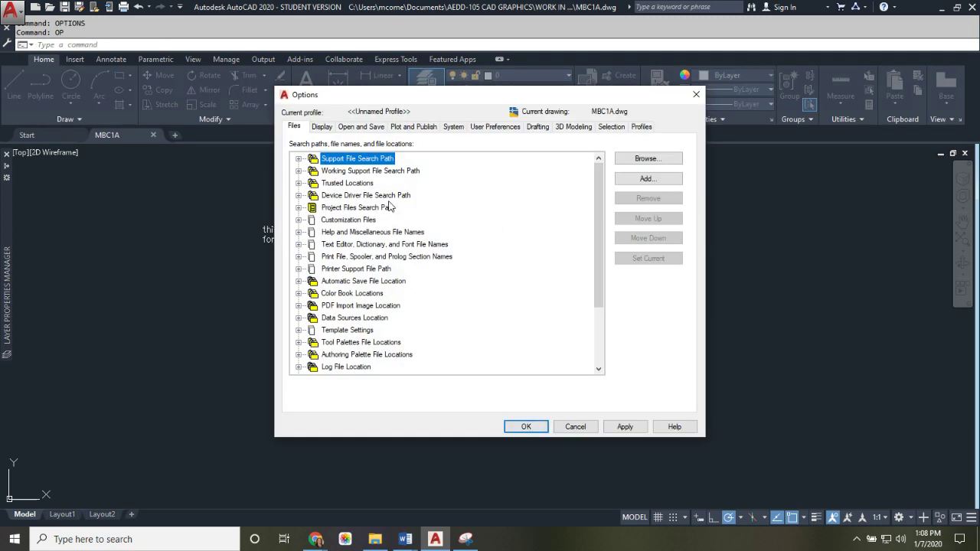
pyautogui.click(374, 130)
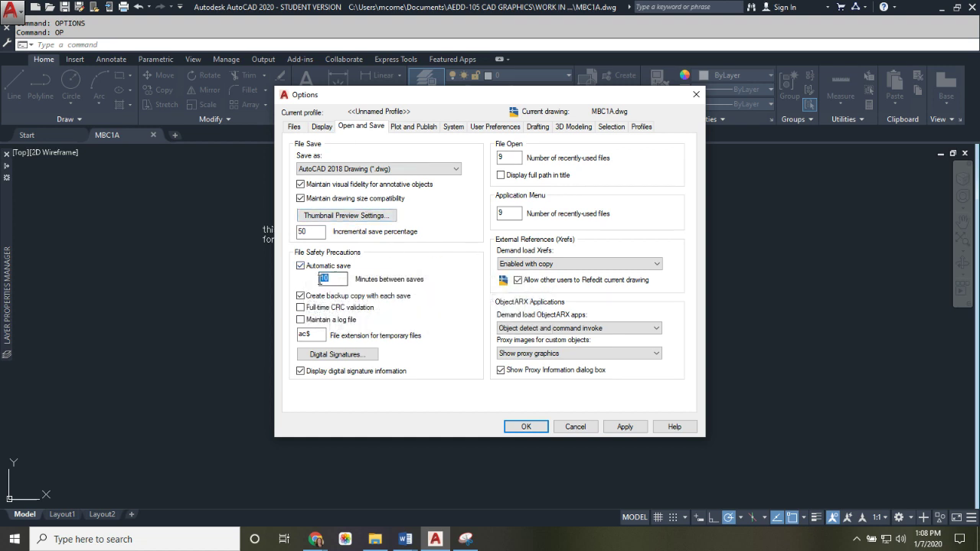
pyautogui.doubleClick(332, 279)
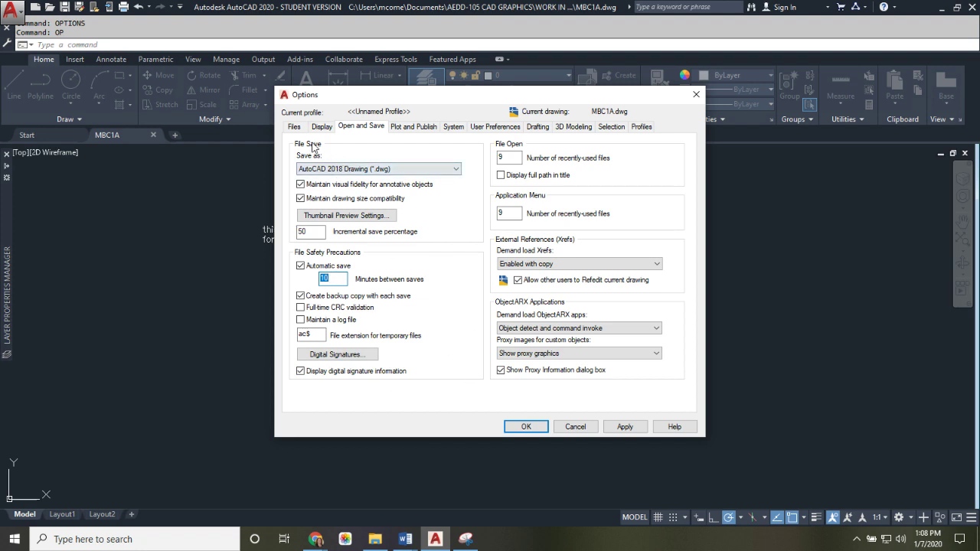
pyautogui.click(296, 131)
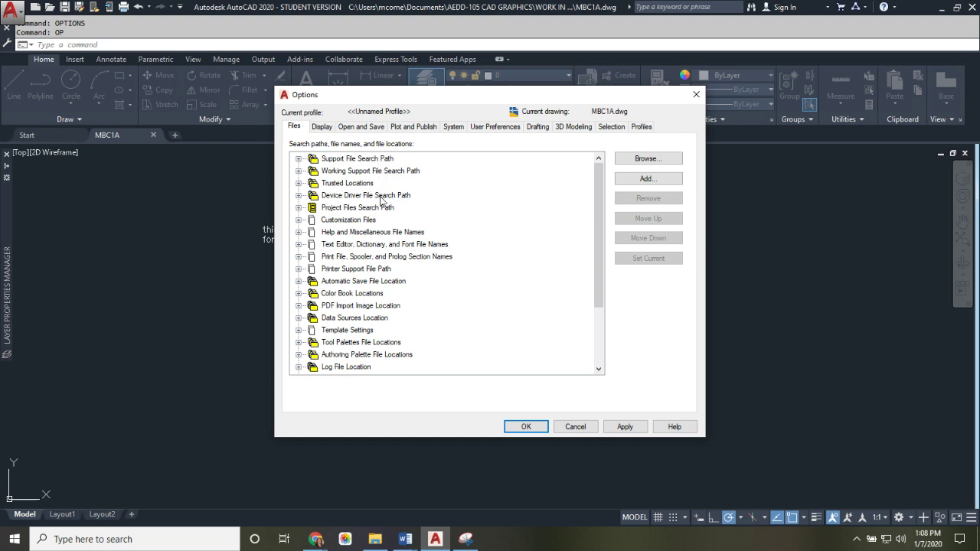
# - Review the Automatic Save File Location path and the Open and Save settings, then close Options
pyautogui.click(299, 282)
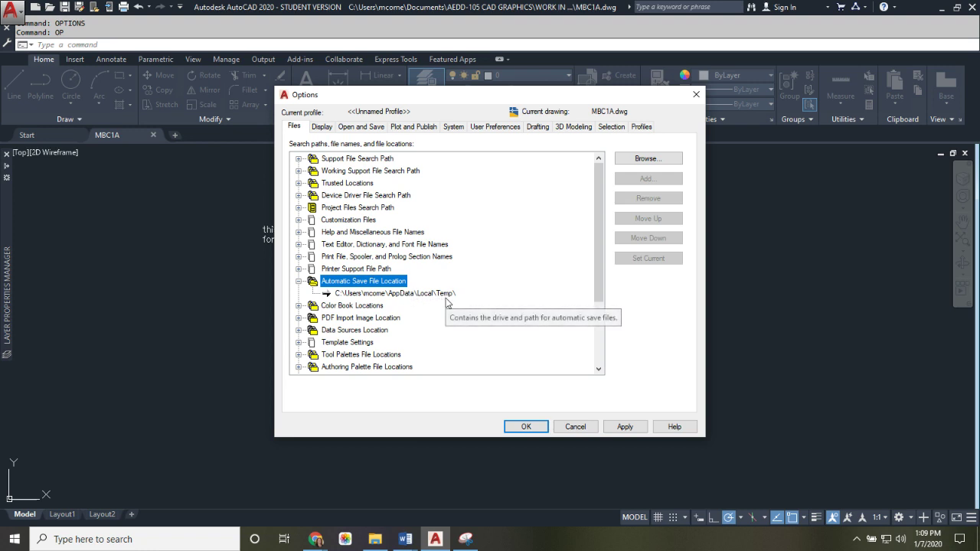
pyautogui.click(367, 128)
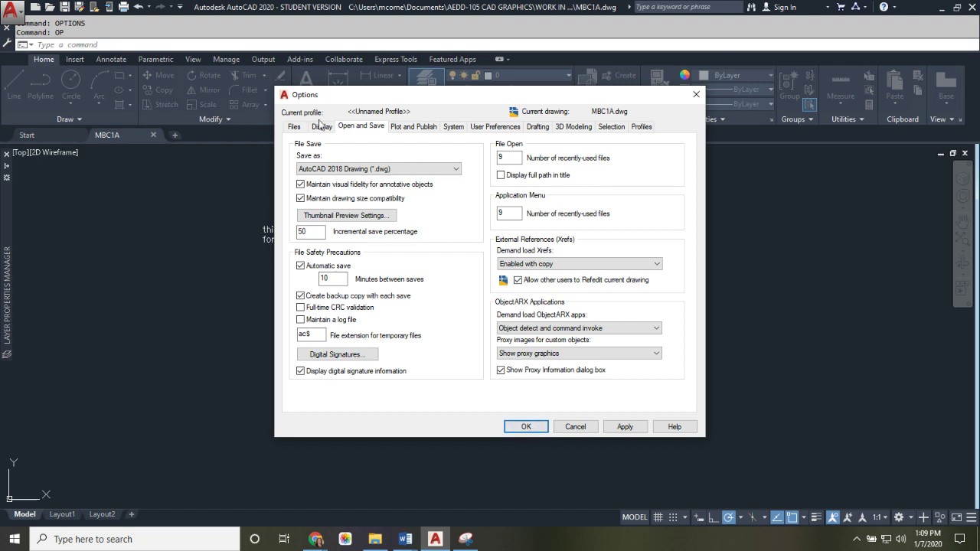
pyautogui.click(526, 427)
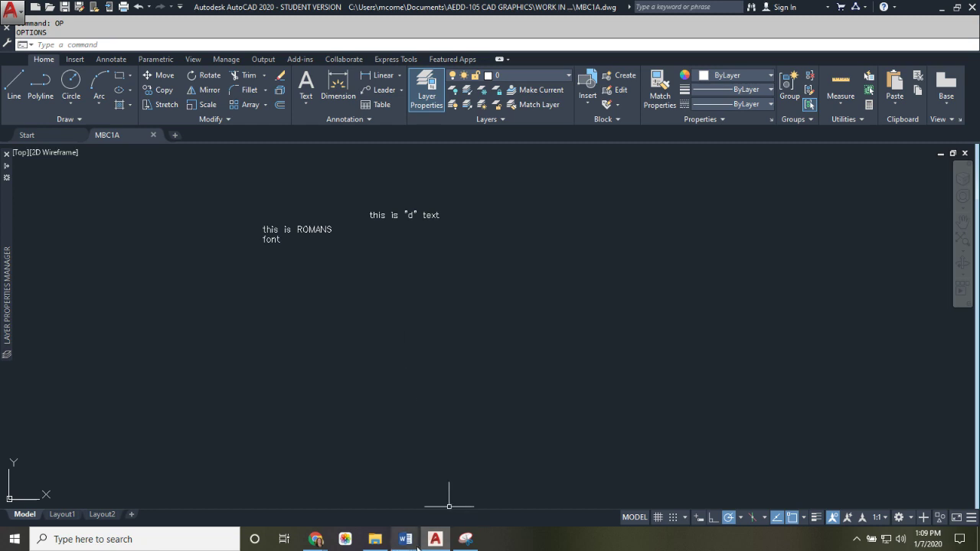
# - Switch to the Week 1 assignment PDF in Chrome and select its final additional-steps paragraph
pyautogui.click(316, 538)
pyautogui.click(306, 455)
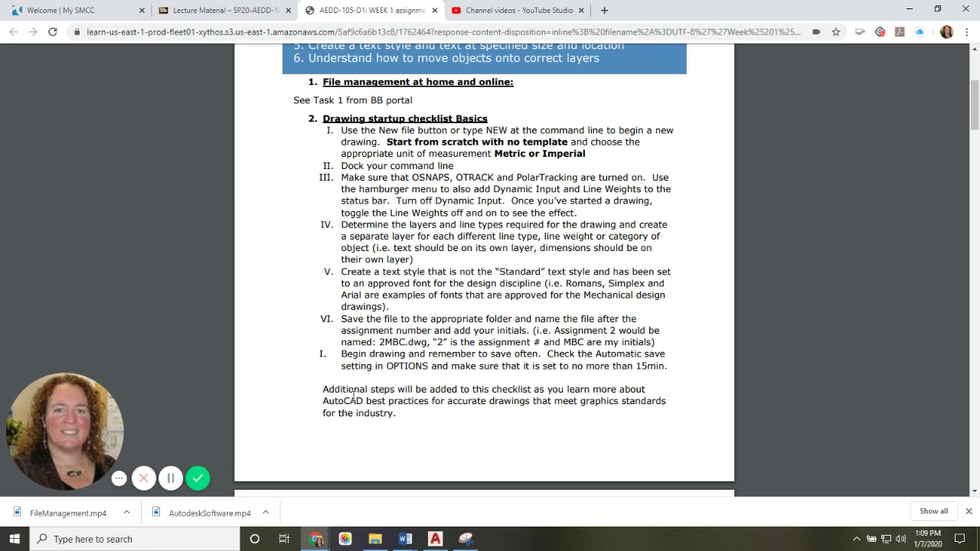
pyautogui.moveTo(399, 414); pyautogui.dragTo(317, 389)
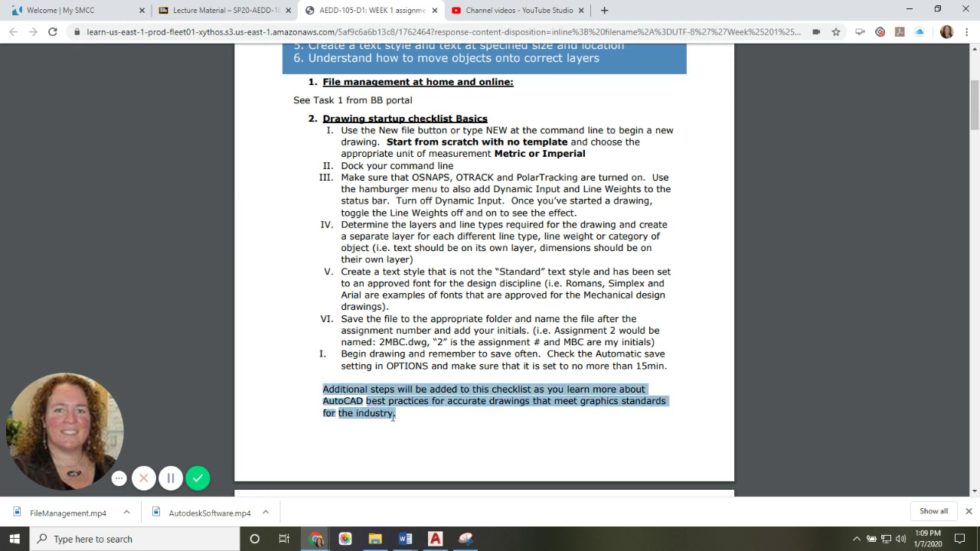